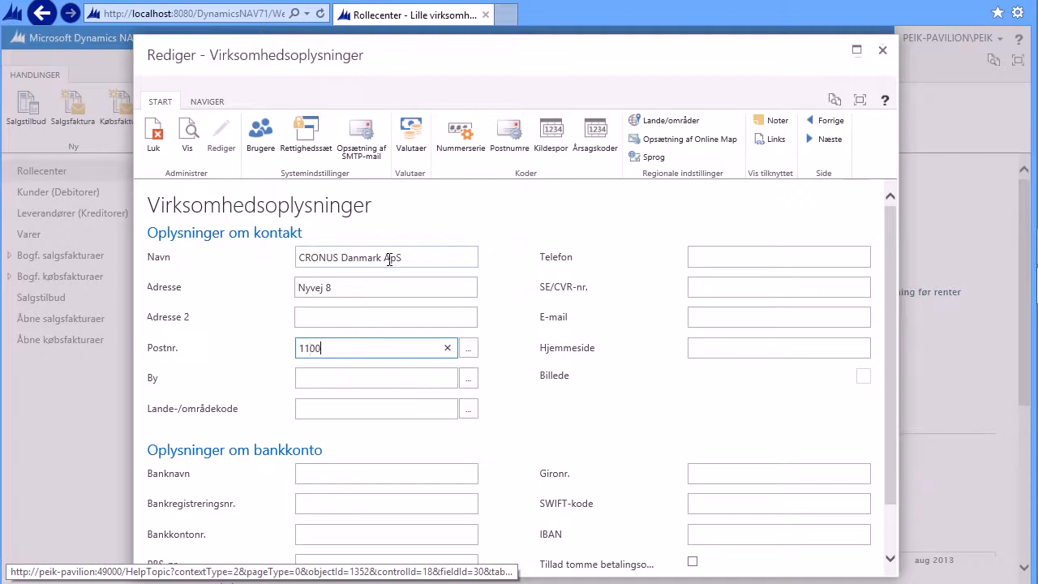
Step: Confirm postal code 1100 so city and country fill in, then enter the company's phone number and SE/CVR number
{"action": "key", "text": "Tab"}
{"action": "key", "text": "Tab"}
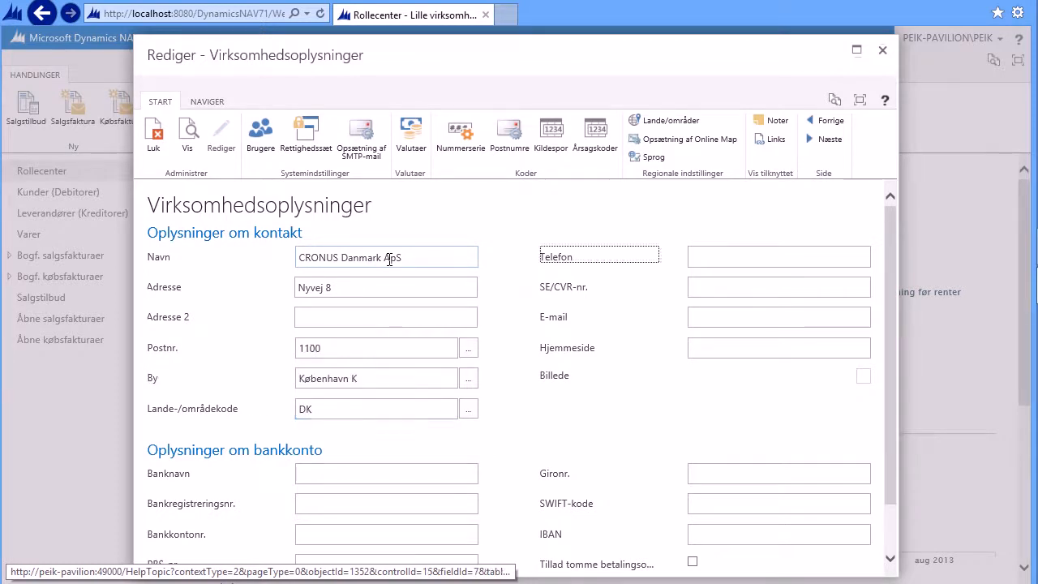
{"action": "type", "text": "12345678"}
{"action": "key", "text": "Tab"}
{"action": "type", "text": "87654"}
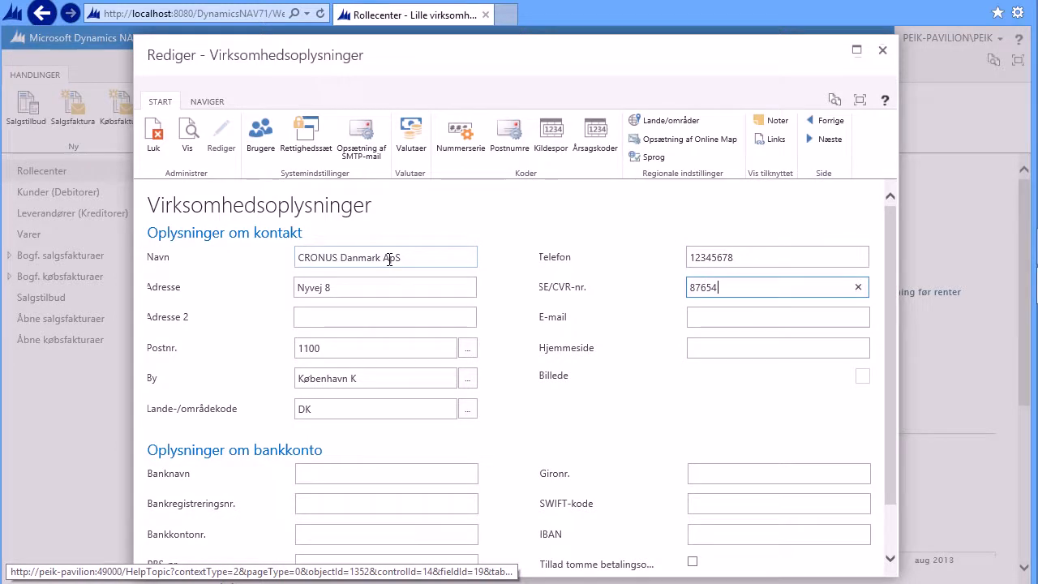
{"action": "key", "text": "Tab"}
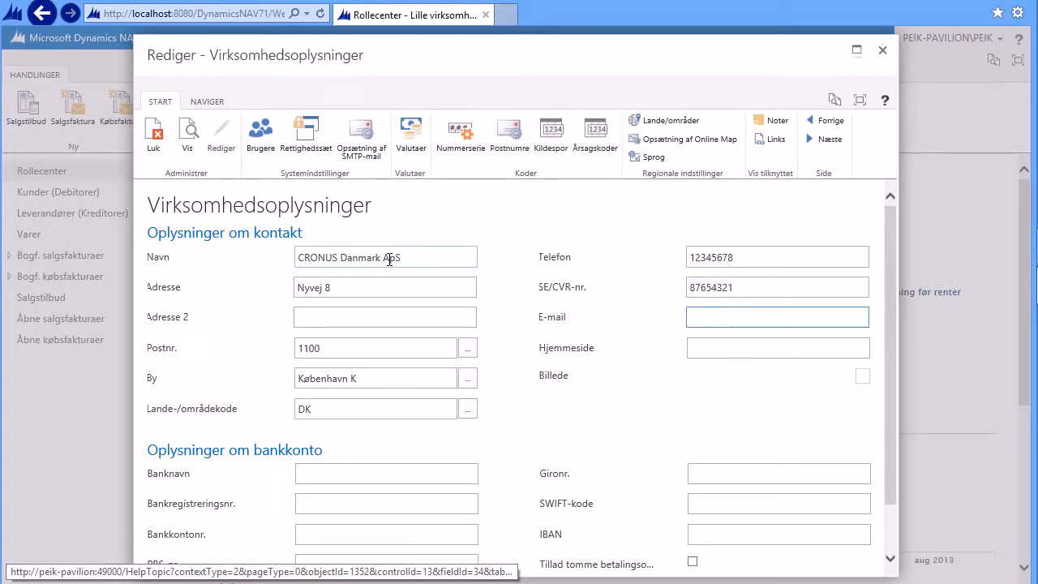
{"action": "key", "text": "Tab"}
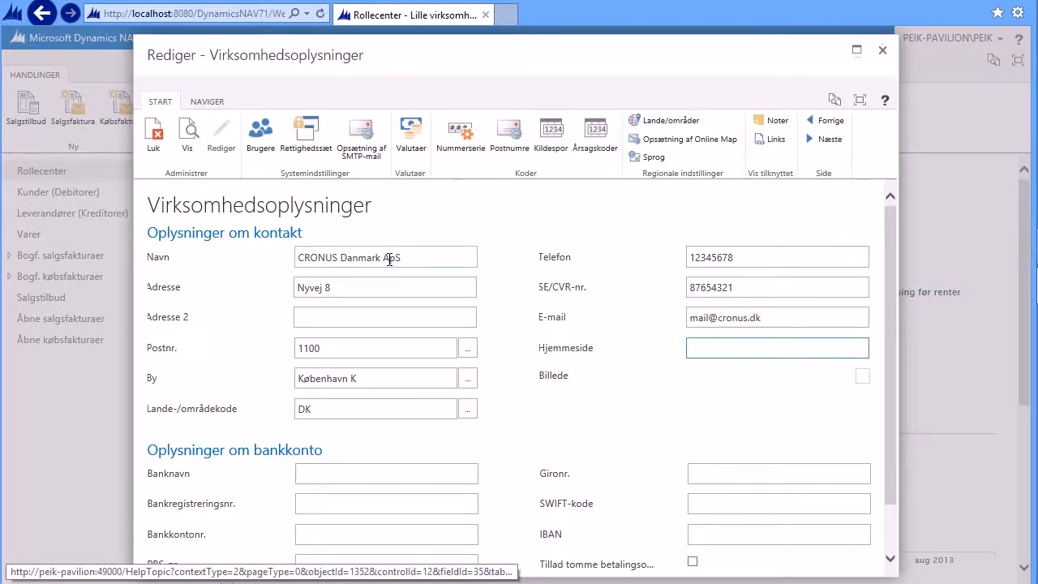
{"action": "type", "text": "www.cronus.dk"}
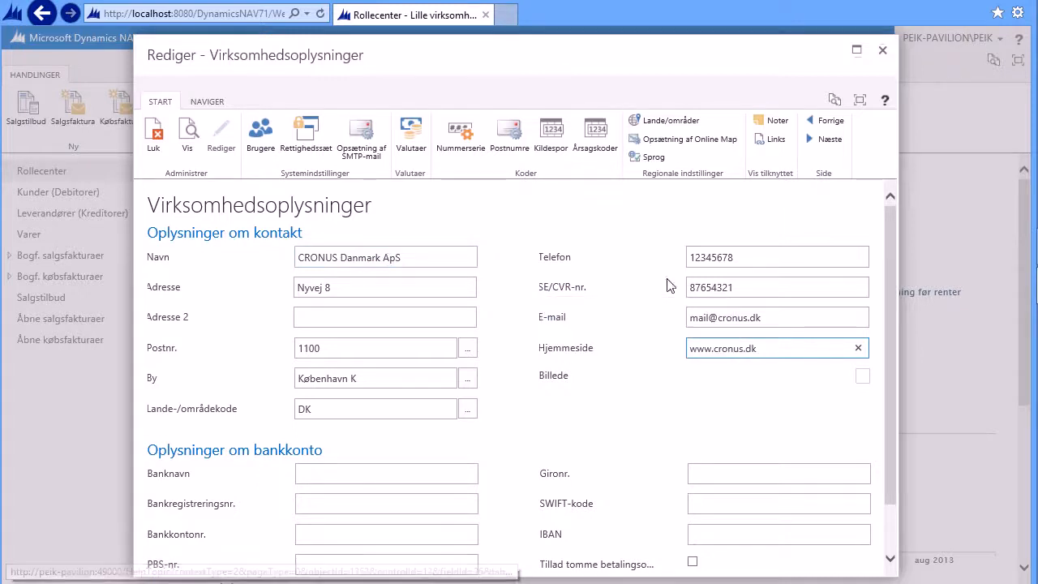
Step: Add Cronus.bmp from the Logo folder as the company picture
{"action": "left_click", "coordinate": [863, 379]}
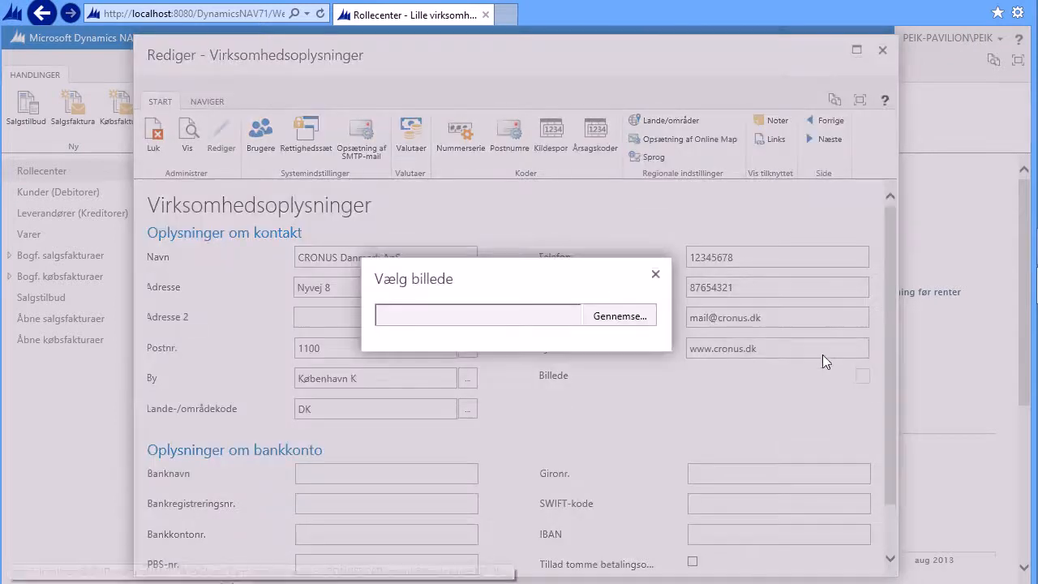
{"action": "left_click", "coordinate": [621, 320]}
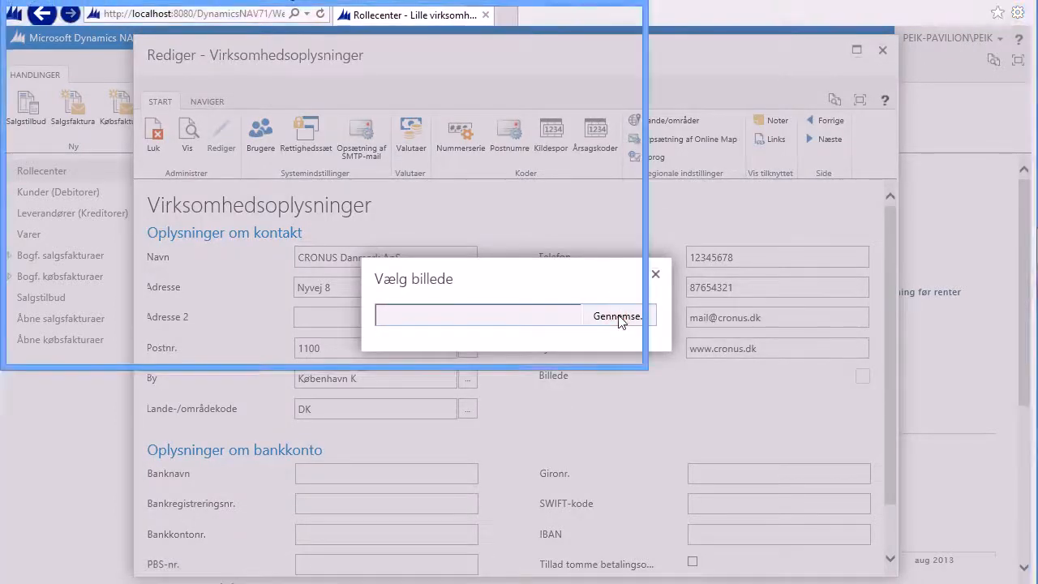
{"action": "left_click", "coordinate": [189, 93]}
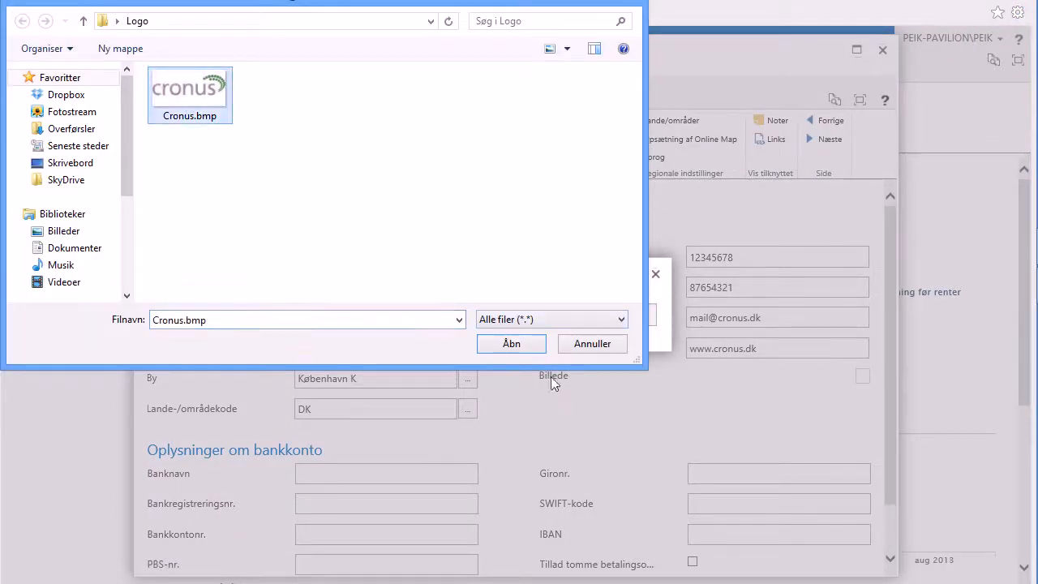
{"action": "left_click", "coordinate": [518, 346]}
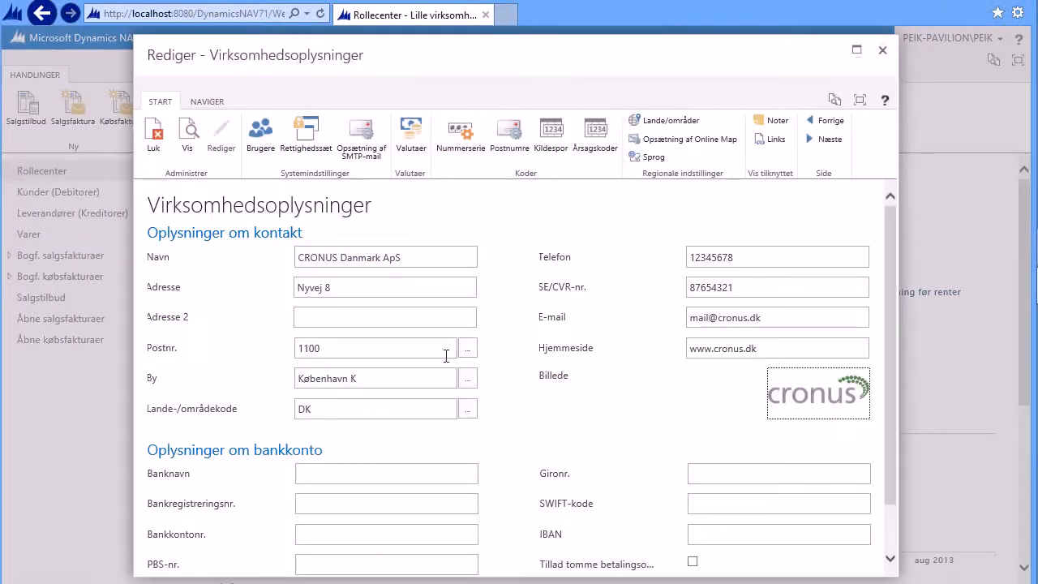
Step: Enter the bank name Min Bank, the bank registration number and the bank account number
{"action": "left_click", "coordinate": [311, 476]}
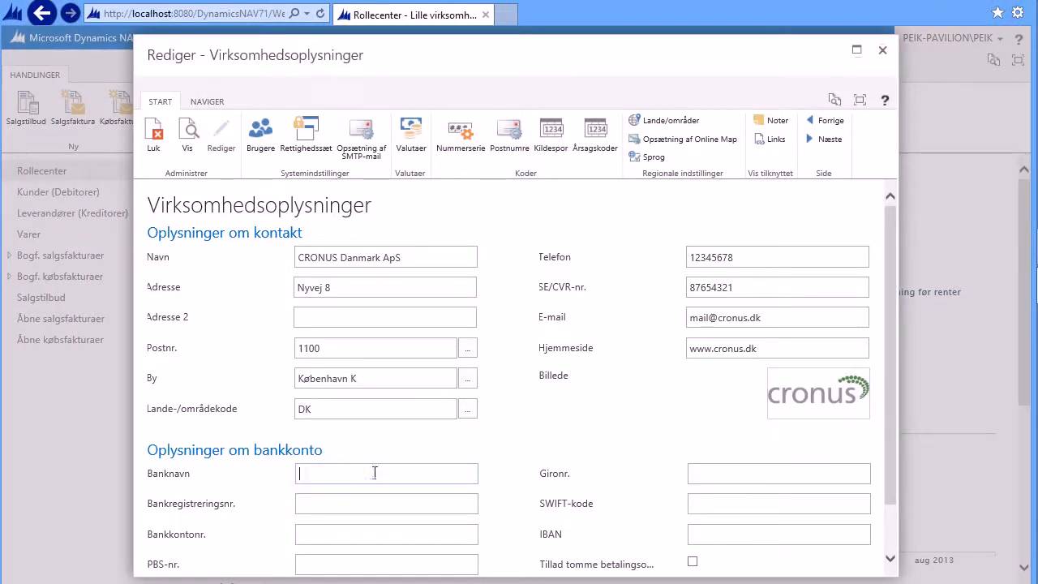
{"action": "type", "text": "Min Bank"}
{"action": "key", "text": "Tab"}
{"action": "type", "text": "1234"}
{"action": "key", "text": "Tab"}
{"action": "type", "text": "123"}
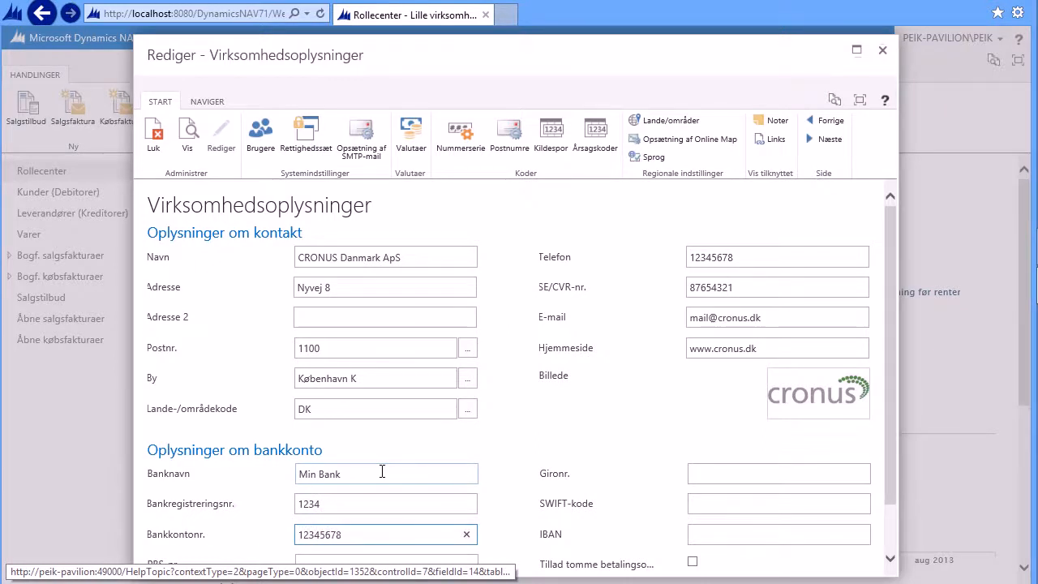
Step: Close the company information page
{"action": "mouse_move", "coordinate": [581, 505]}
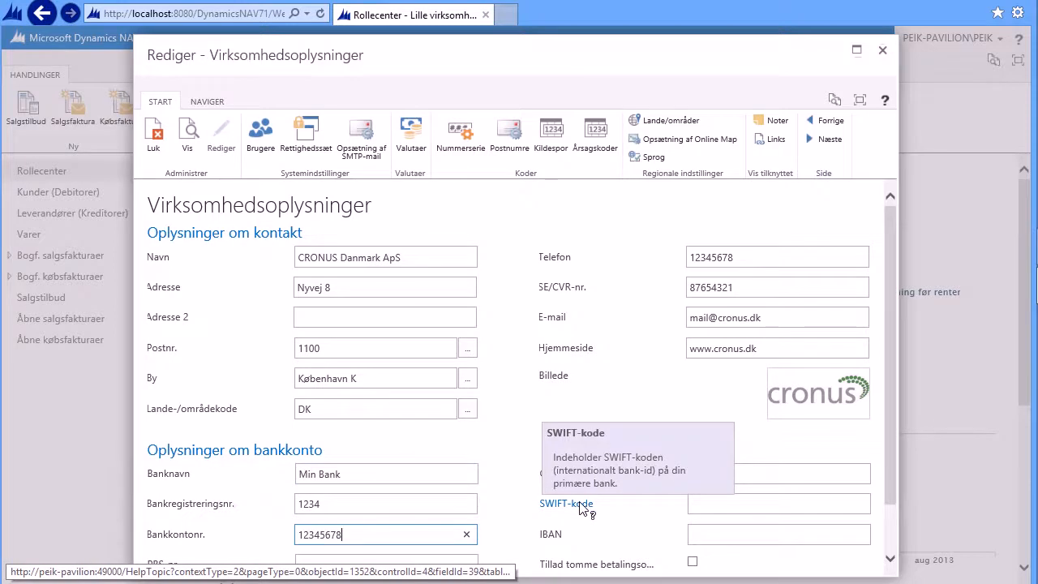
{"action": "mouse_move", "coordinate": [566, 539]}
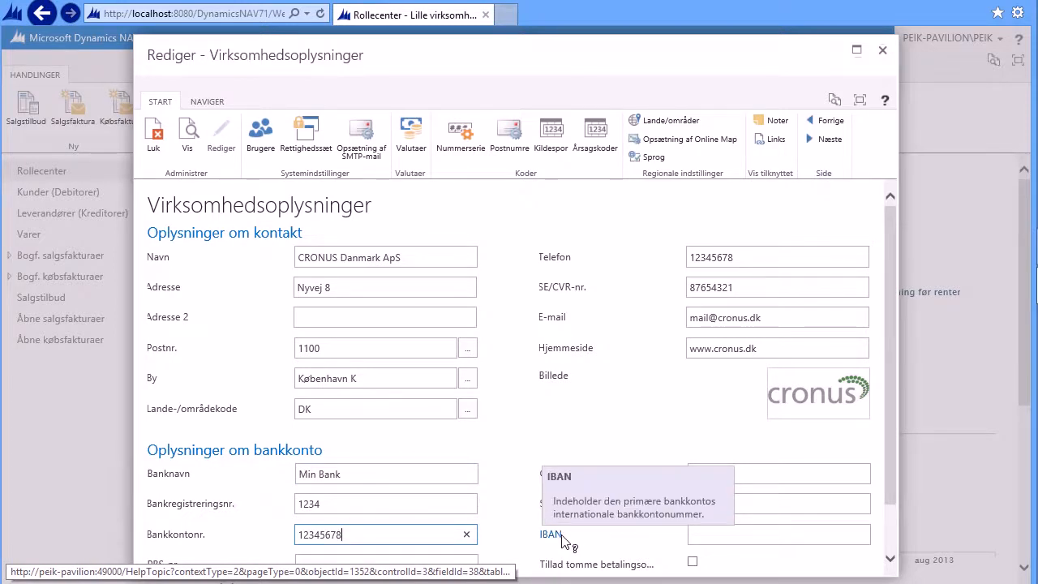
{"action": "scroll", "coordinate": [565, 538], "scroll_direction": "down", "scroll_amount": 1}
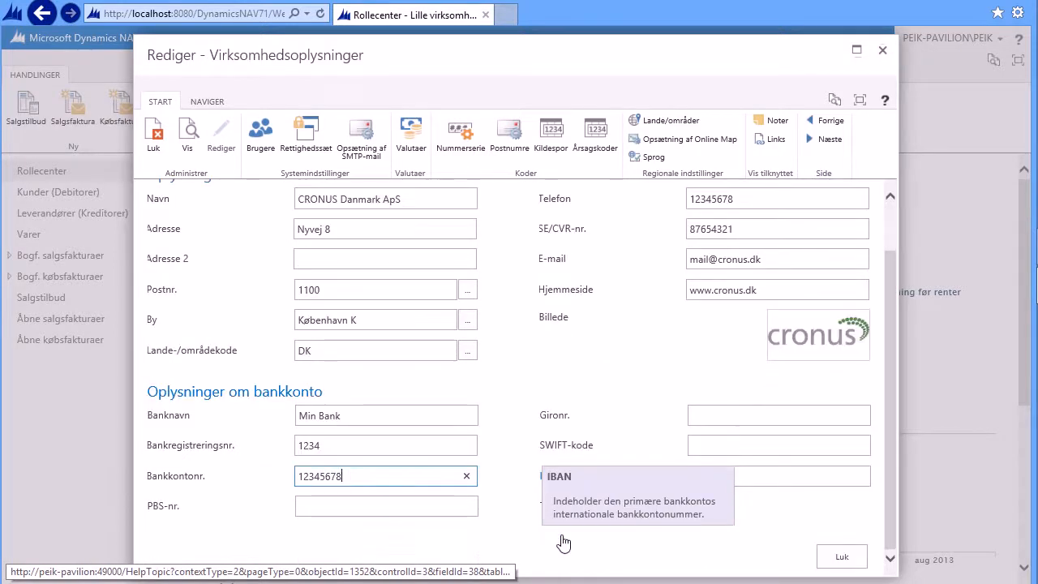
{"action": "left_click", "coordinate": [841, 558]}
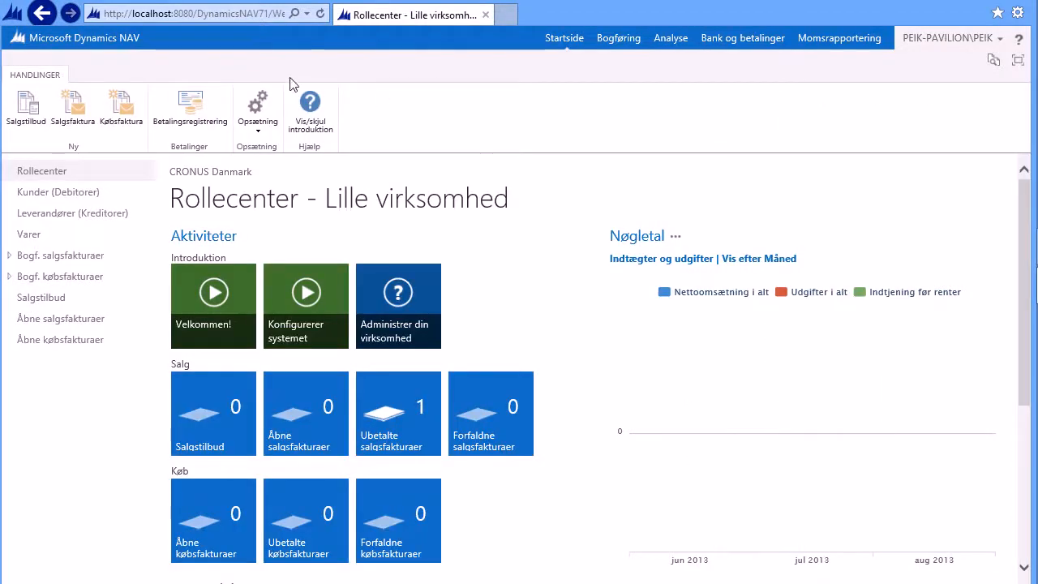
Step: Open the general ledger setup, review its configuration fields, and close it
{"action": "left_click", "coordinate": [259, 112]}
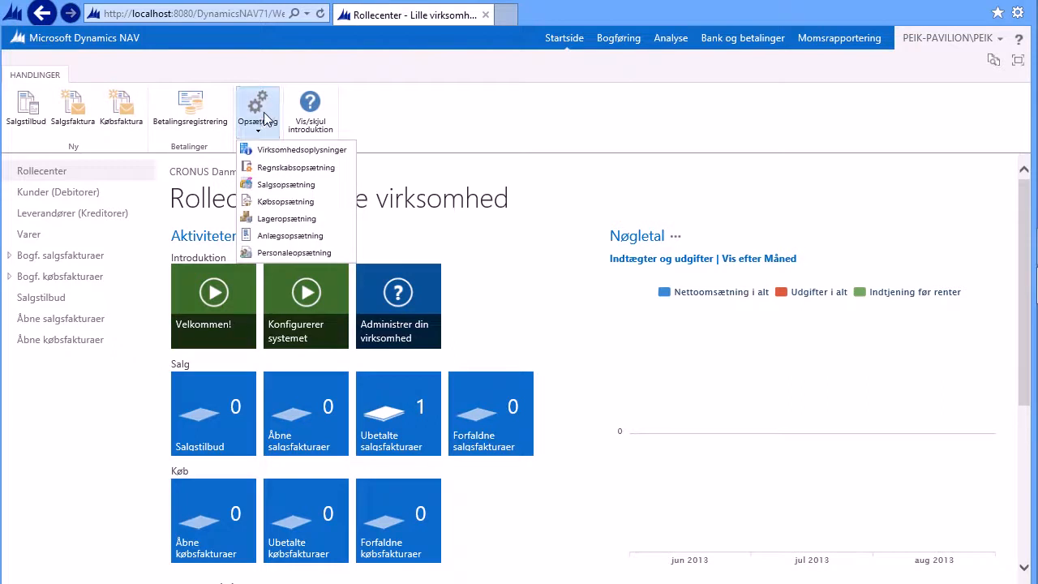
{"action": "left_click", "coordinate": [270, 168]}
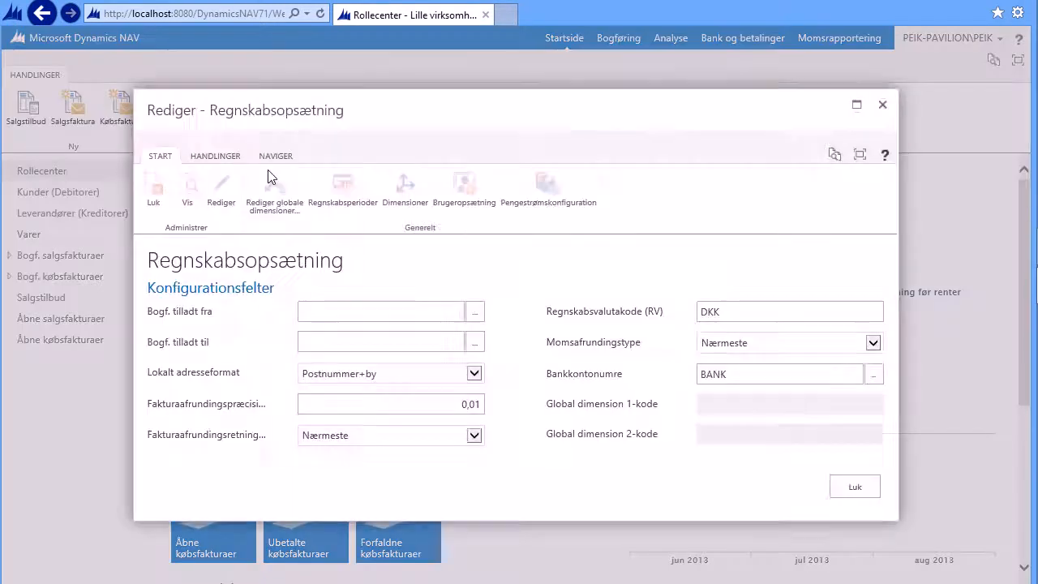
{"action": "mouse_move", "coordinate": [211, 315]}
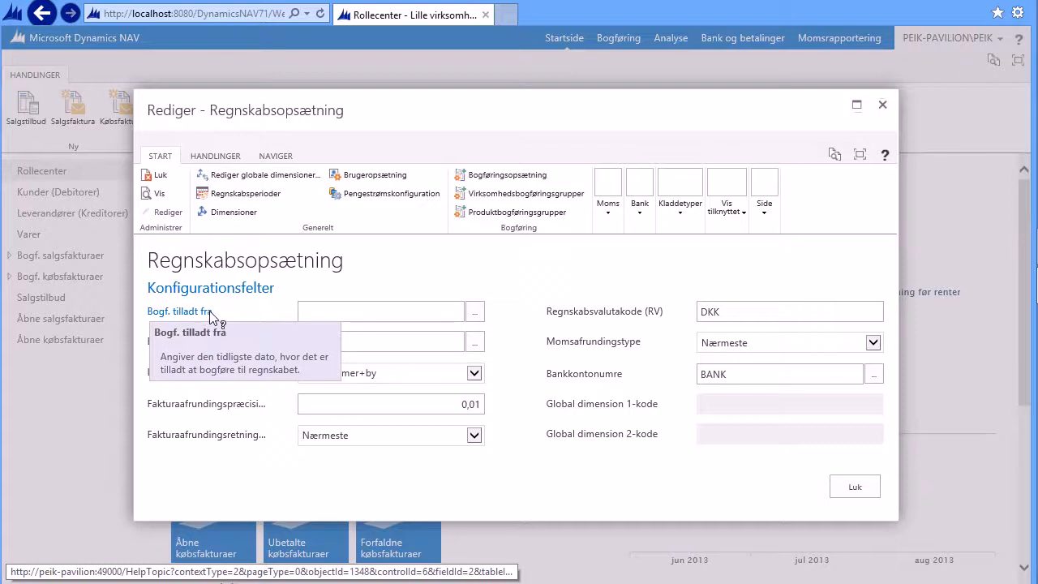
{"action": "mouse_move", "coordinate": [208, 342]}
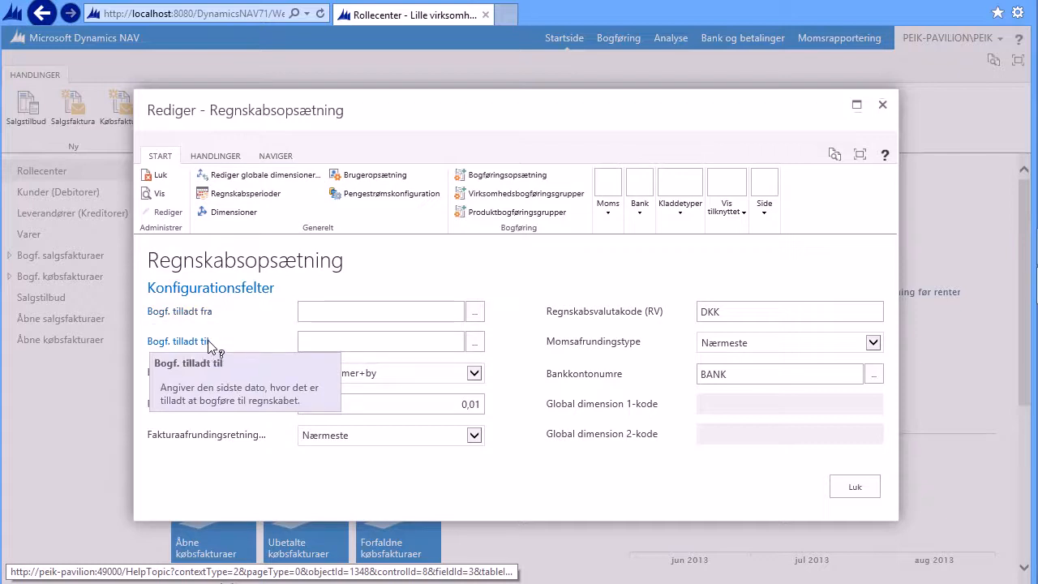
{"action": "mouse_move", "coordinate": [200, 380]}
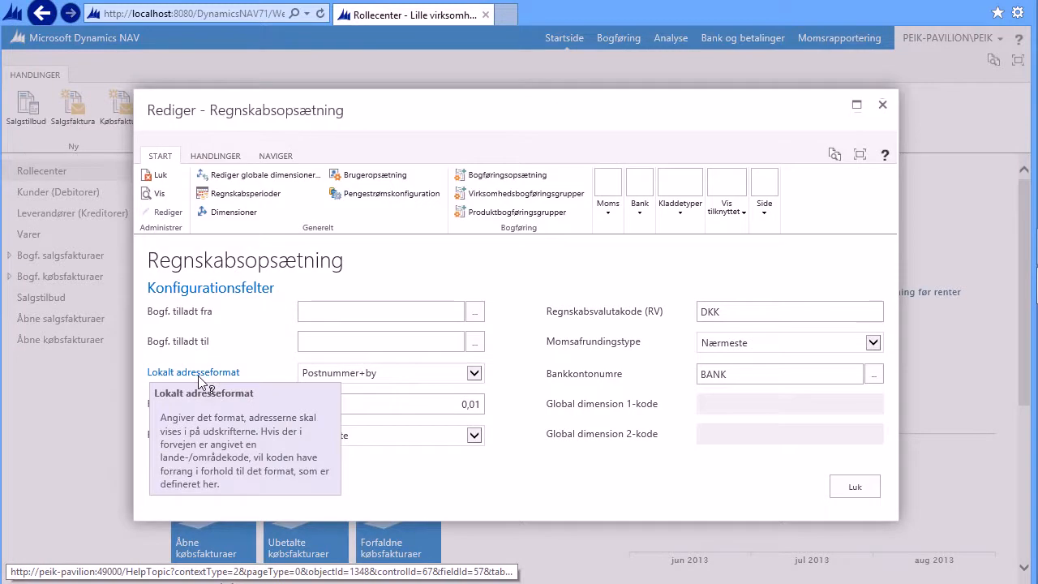
{"action": "mouse_move", "coordinate": [208, 408]}
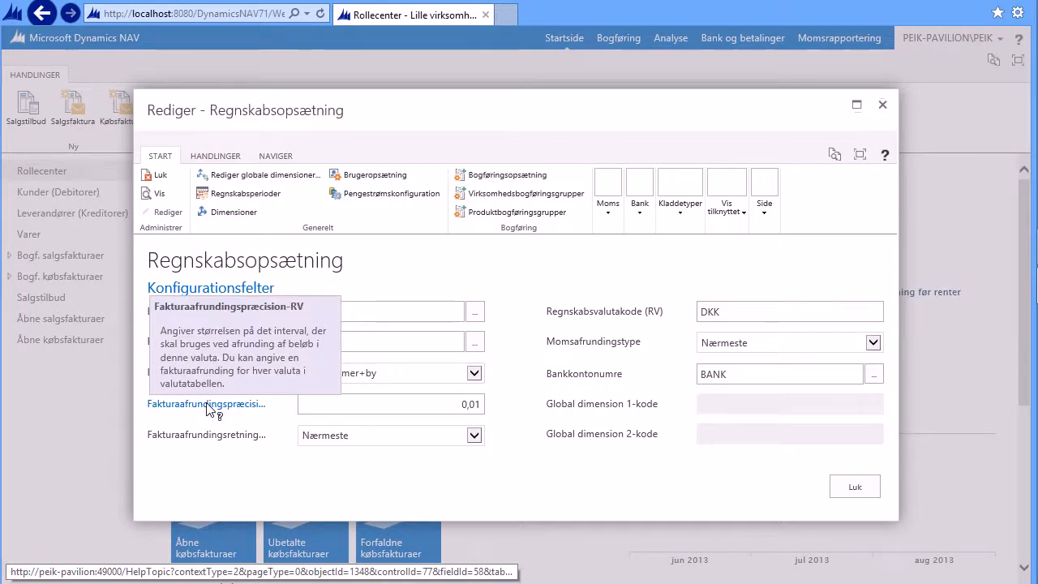
{"action": "left_click", "coordinate": [734, 311]}
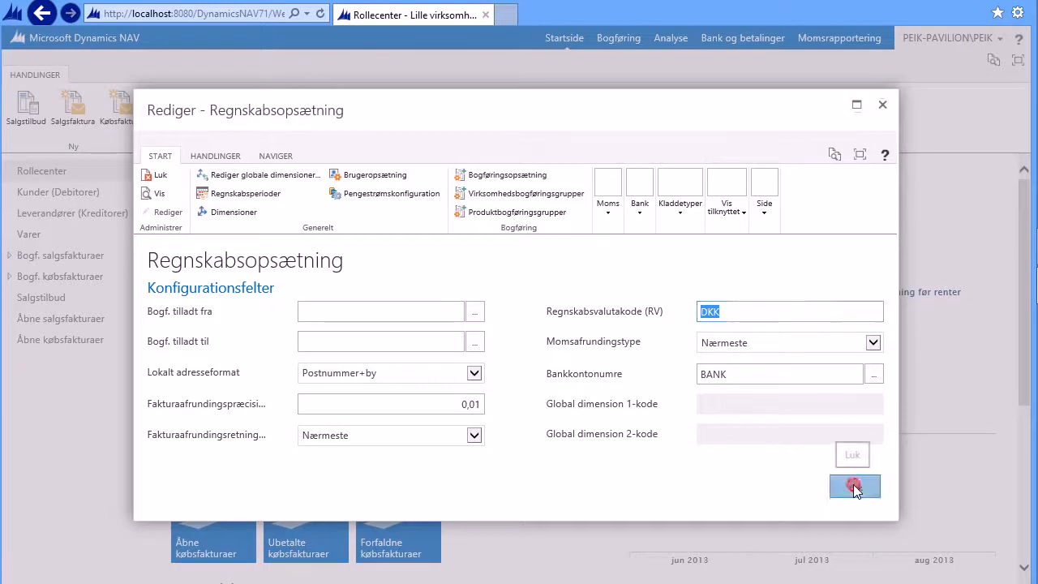
{"action": "left_click", "coordinate": [853, 489]}
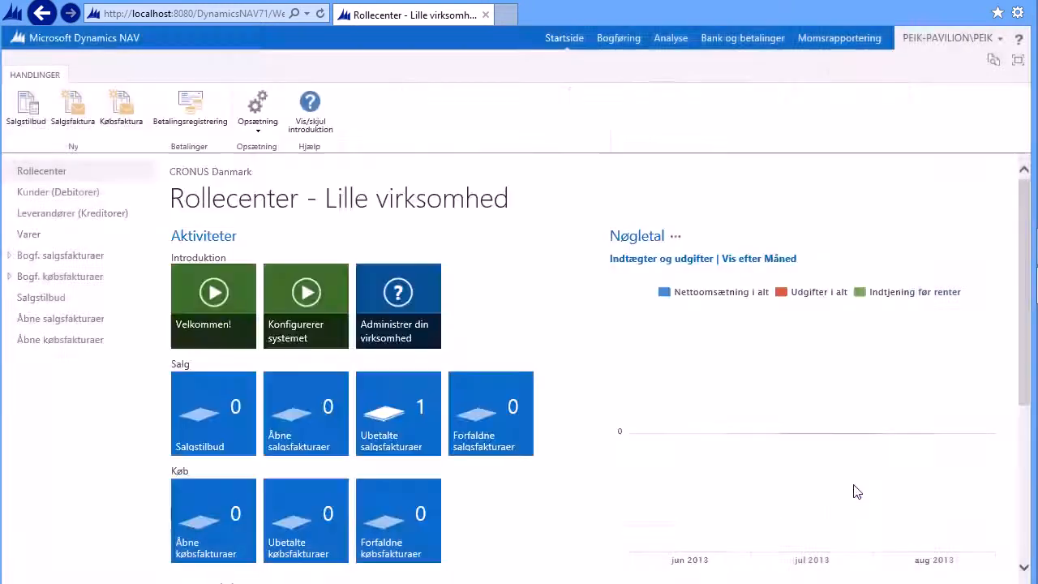
Step: Open the sales setup and review its configuration fields and credit warning options
{"action": "left_click", "coordinate": [259, 109]}
{"action": "left_click", "coordinate": [285, 185]}
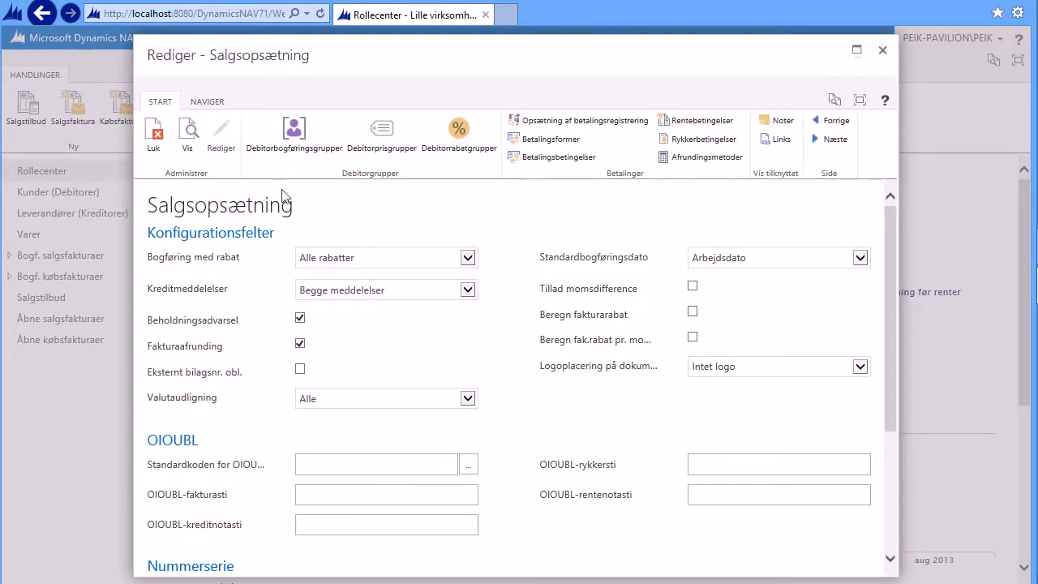
{"action": "mouse_move", "coordinate": [186, 265]}
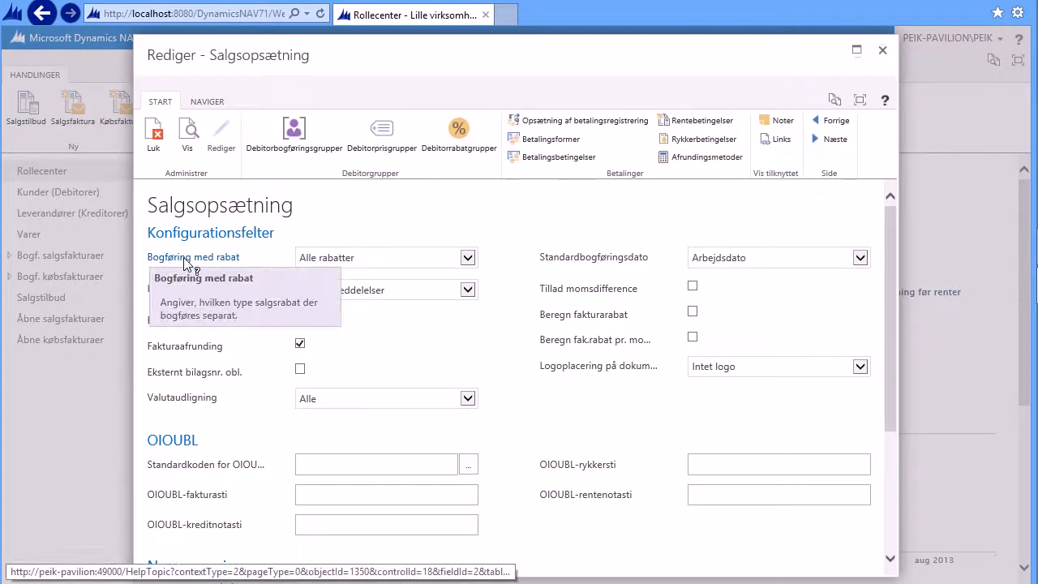
{"action": "mouse_move", "coordinate": [191, 292]}
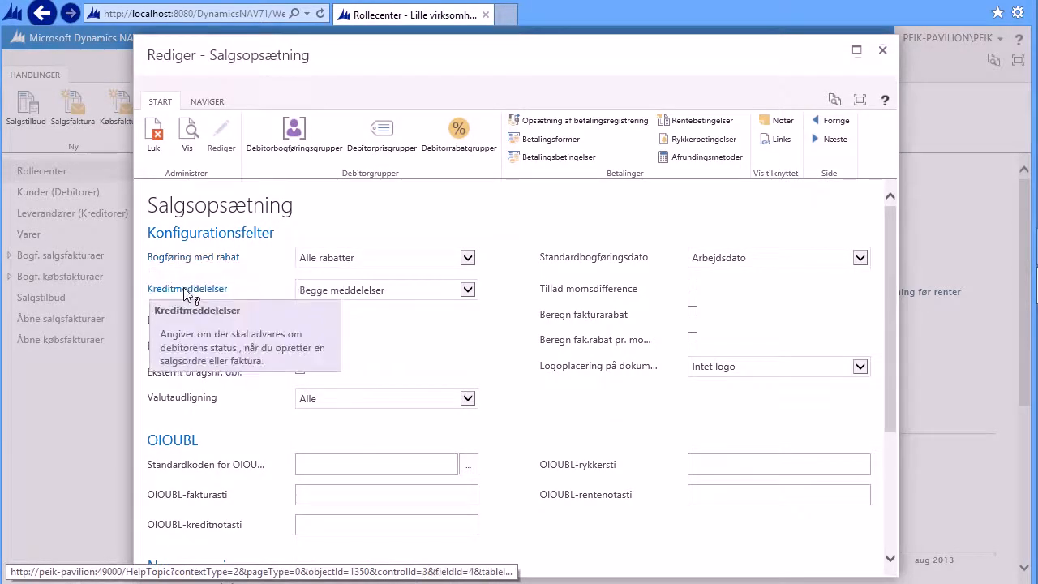
{"action": "left_click", "coordinate": [468, 291]}
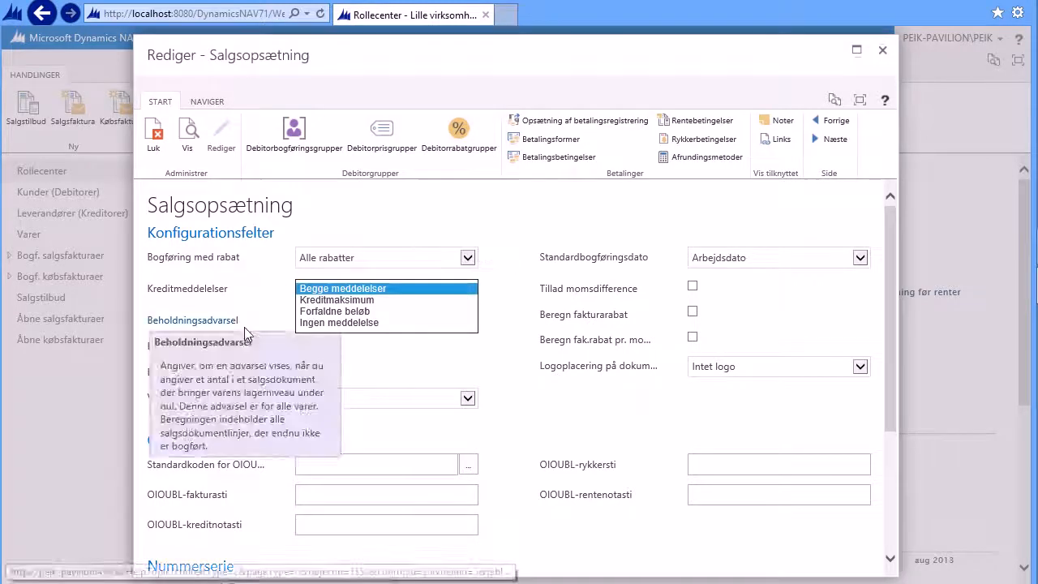
{"action": "left_click", "coordinate": [426, 363]}
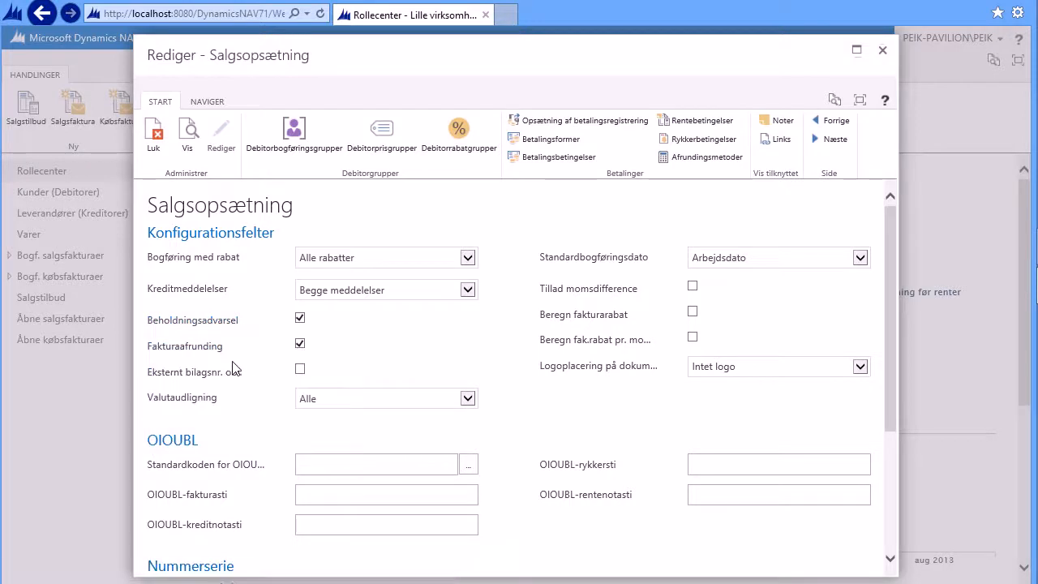
Step: Set the logo position on documents to Centreret and close the sales setup
{"action": "mouse_move", "coordinate": [242, 378]}
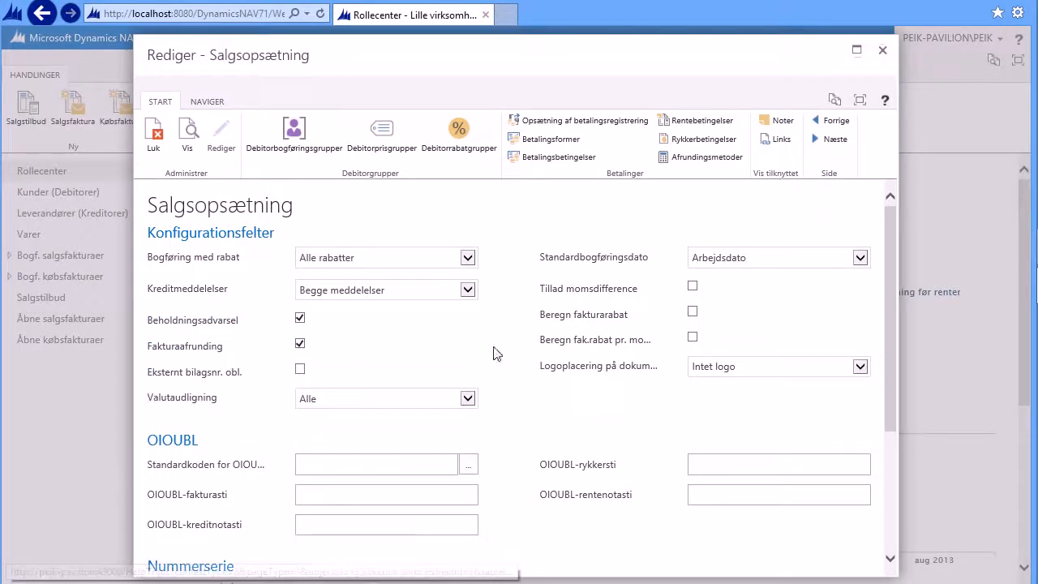
{"action": "left_click", "coordinate": [861, 365]}
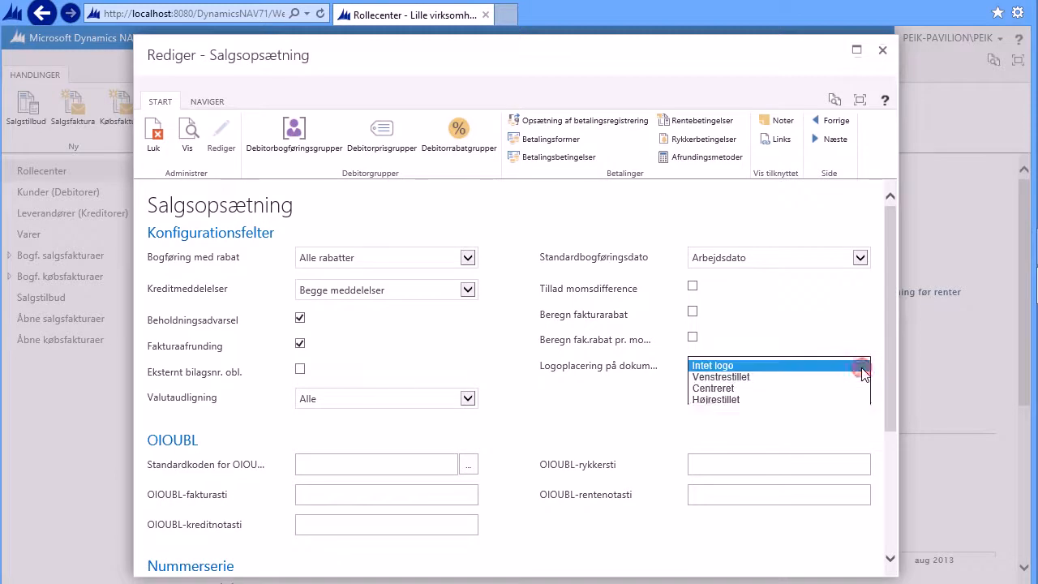
{"action": "left_click", "coordinate": [717, 389]}
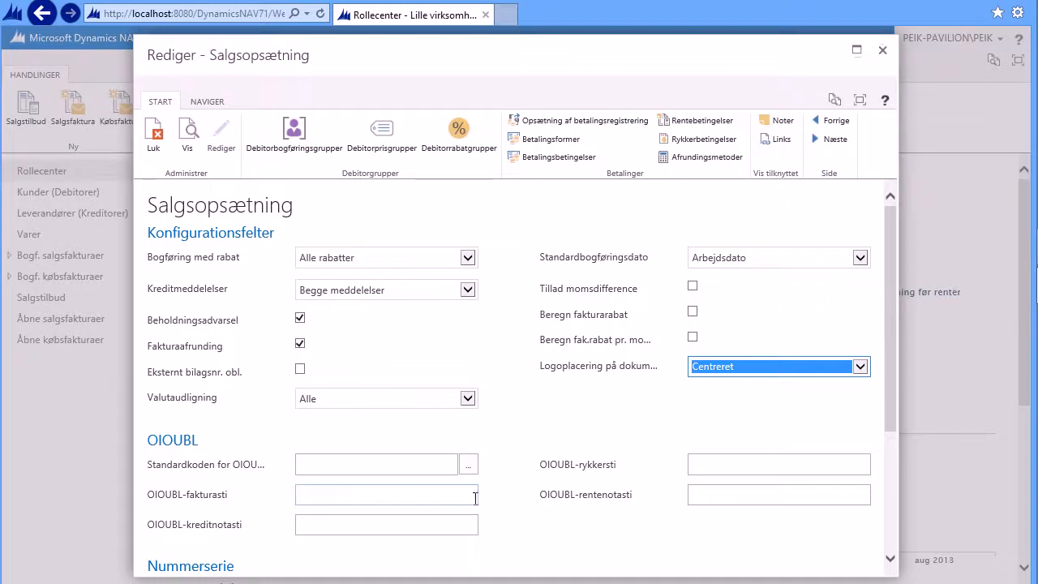
{"action": "scroll", "coordinate": [495, 501], "scroll_direction": "down", "scroll_amount": 5}
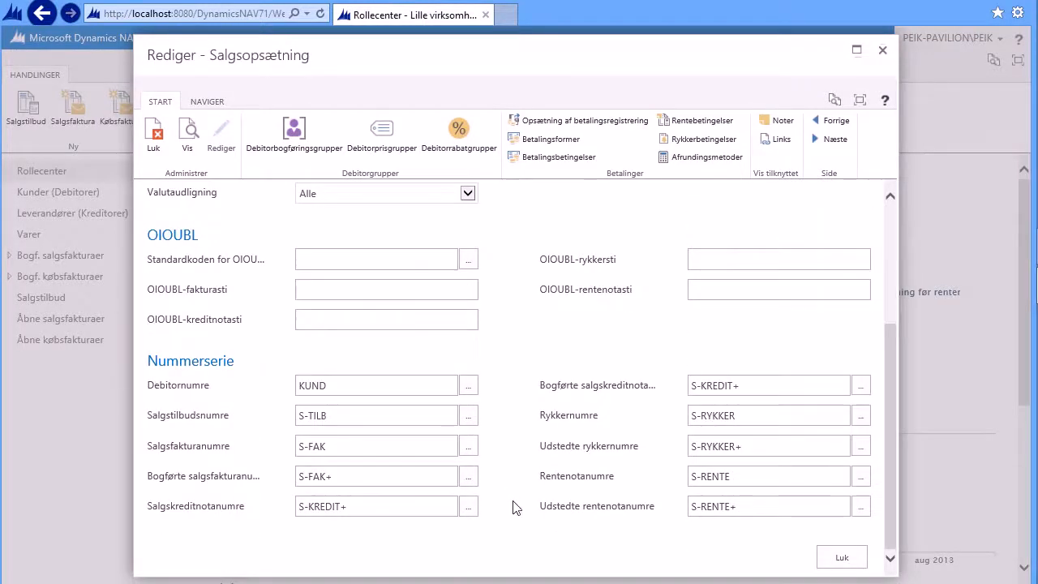
{"action": "left_click", "coordinate": [846, 558]}
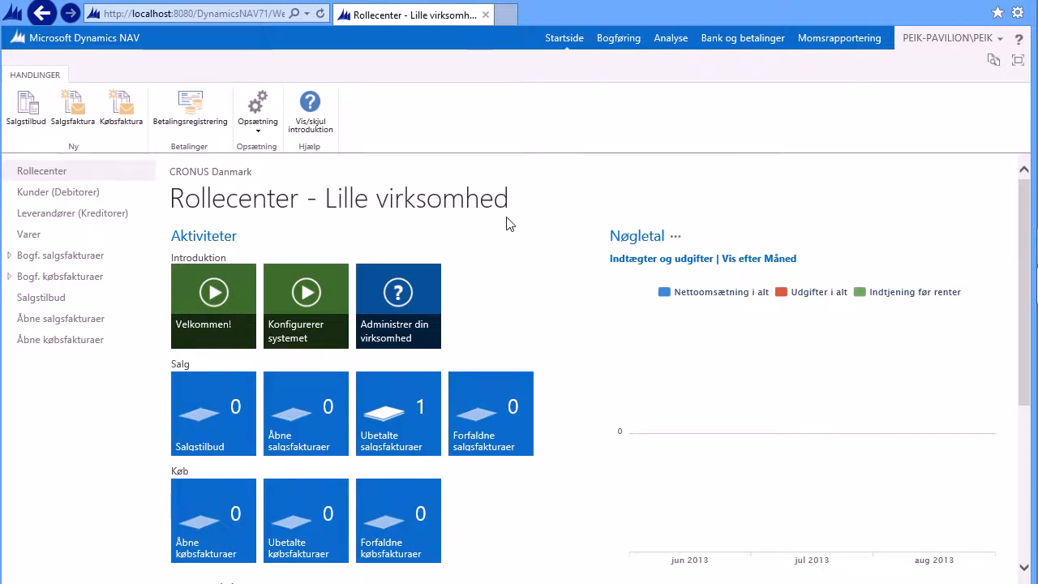
Step: Open the Min Bank bank account card from the bank and payments area
{"action": "left_click", "coordinate": [741, 38]}
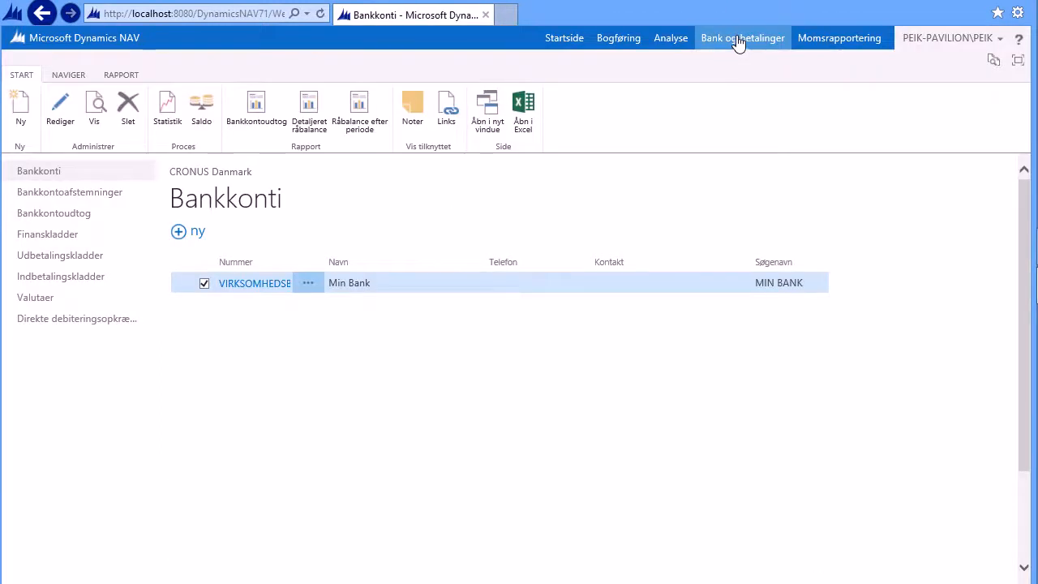
{"action": "left_click", "coordinate": [255, 284]}
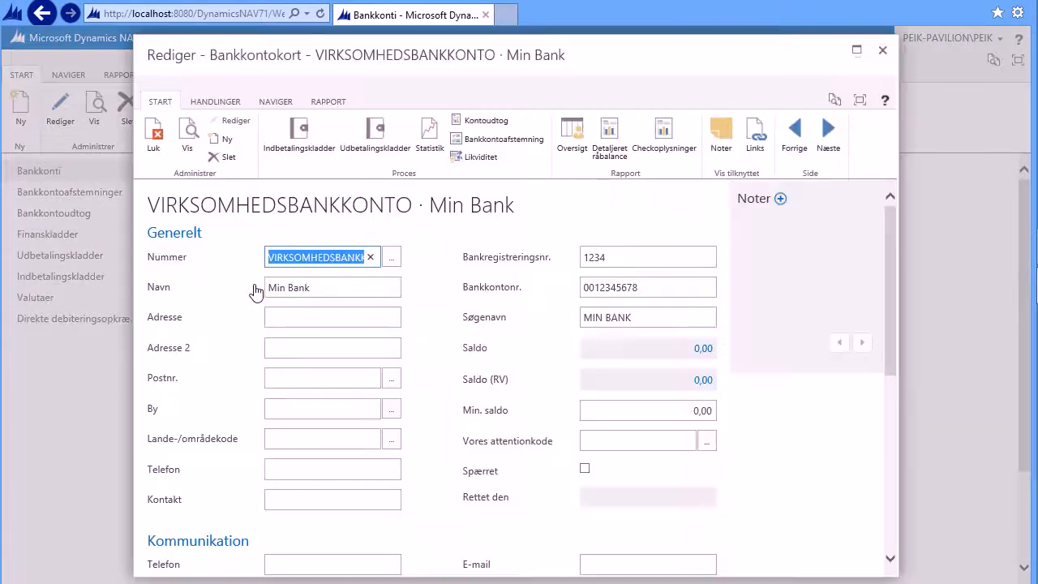
Step: Fill in the bank's street address, postal code and phone number on the bank account card
{"action": "left_click", "coordinate": [286, 318]}
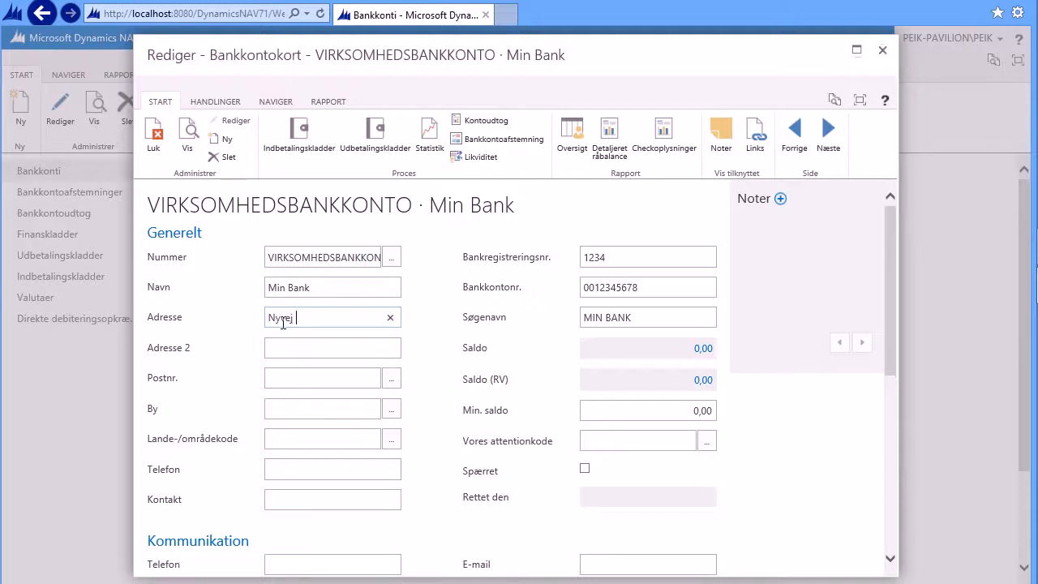
{"action": "key", "text": "Tab"}
{"action": "key", "text": "Tab"}
{"action": "key", "text": "Tab"}
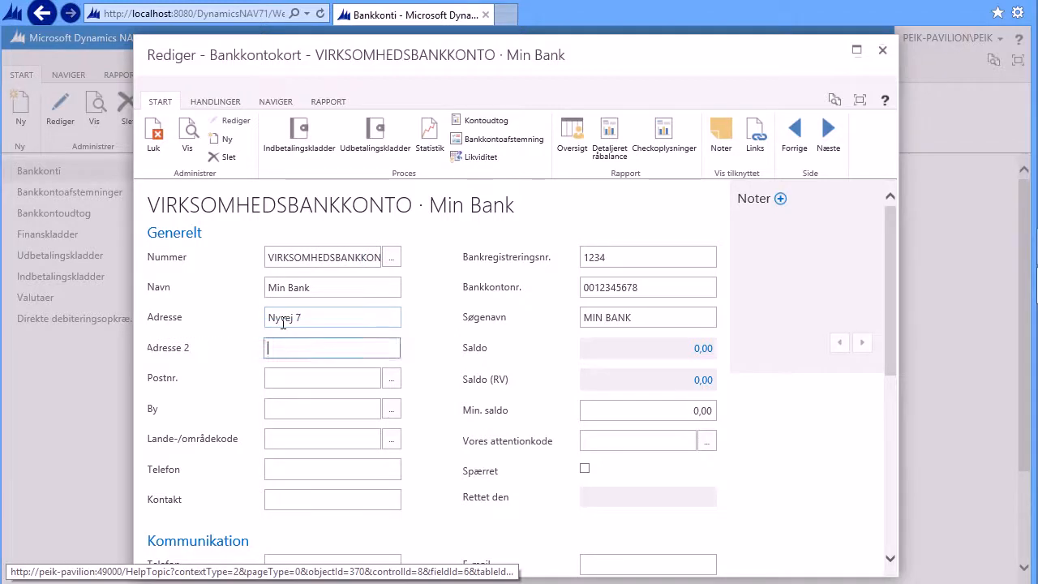
{"action": "key", "text": "Tab"}
{"action": "type", "text": "1100"}
{"action": "key", "text": "Tab"}
{"action": "key", "text": "Tab"}
{"action": "key", "text": "Tab"}
{"action": "key", "text": "Tab"}
{"action": "key", "text": "Tab"}
{"action": "key", "text": "Tab"}
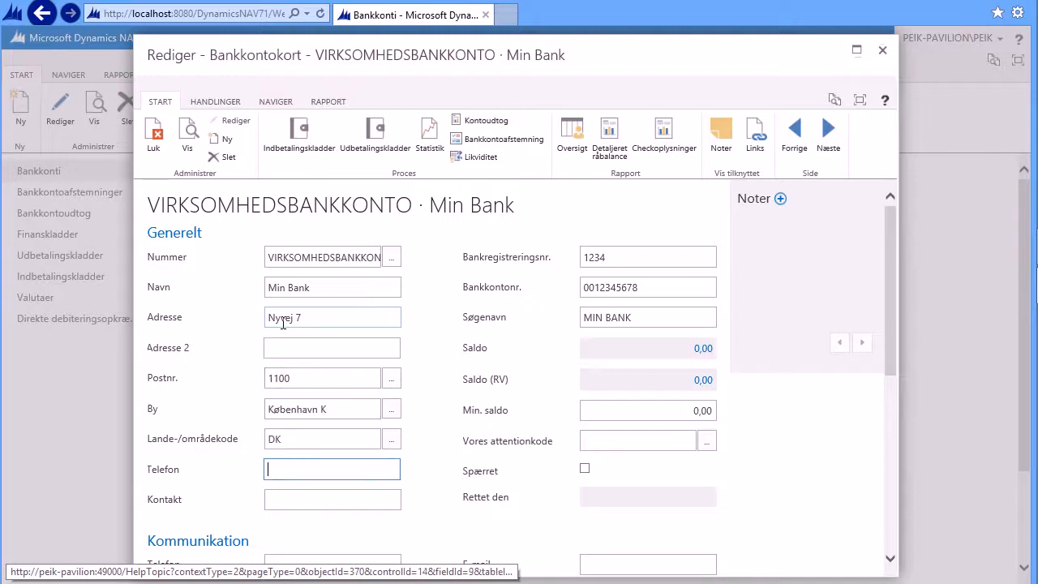
{"action": "type", "text": "12345678"}
{"action": "key", "text": "Tab"}
{"action": "key", "text": "Tab"}
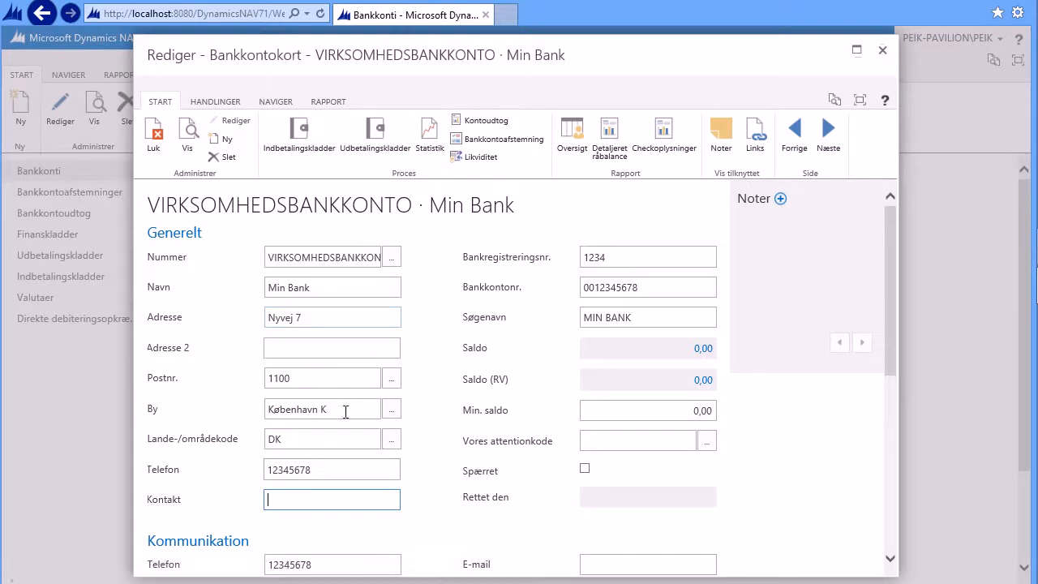
Step: Set the bank posting group to DKK
{"action": "scroll", "coordinate": [349, 413], "scroll_direction": "down", "scroll_amount": 3}
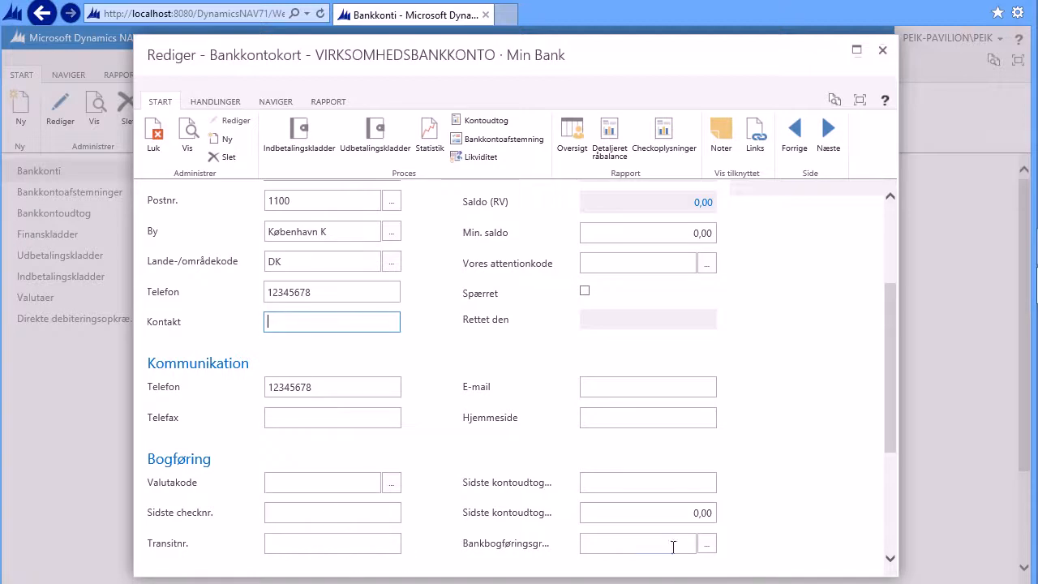
{"action": "left_click", "coordinate": [706, 544]}
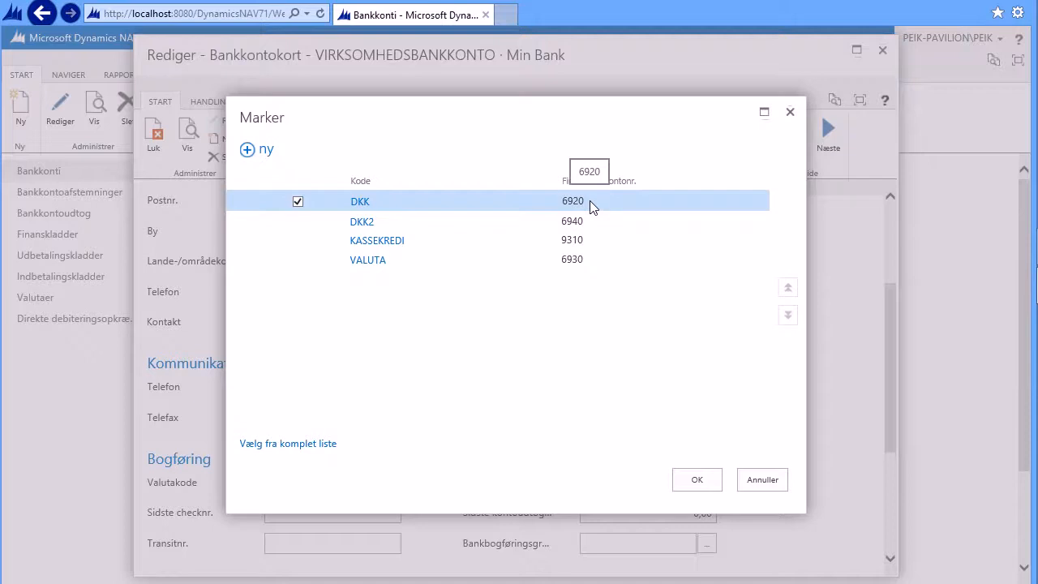
{"action": "left_click", "coordinate": [699, 481]}
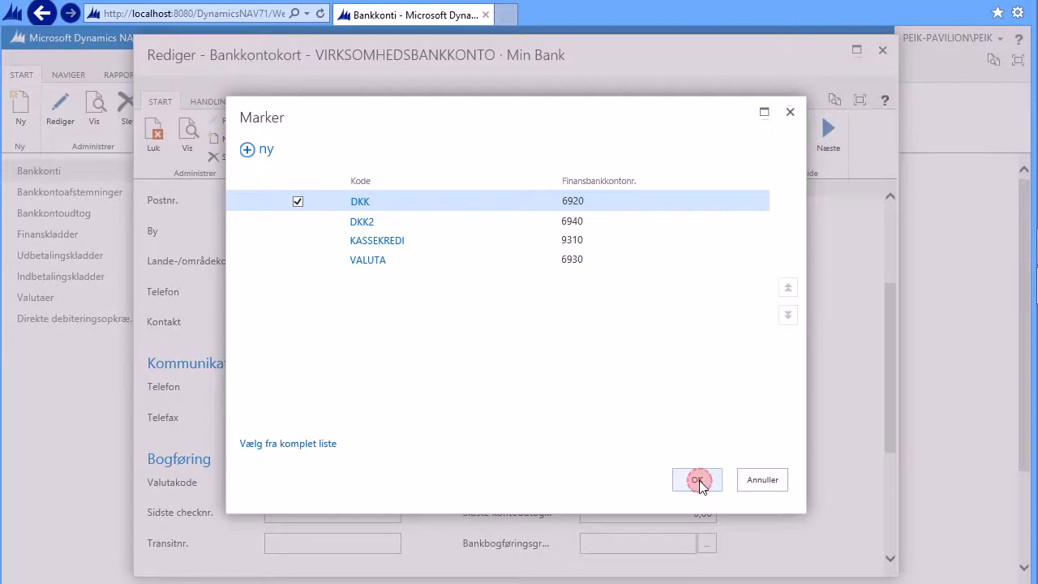
Step: Set the import format to BEC-CSV and the export format to BEC-INDLAND, then close the bank account card
{"action": "scroll", "coordinate": [511, 468], "scroll_direction": "down", "scroll_amount": 3}
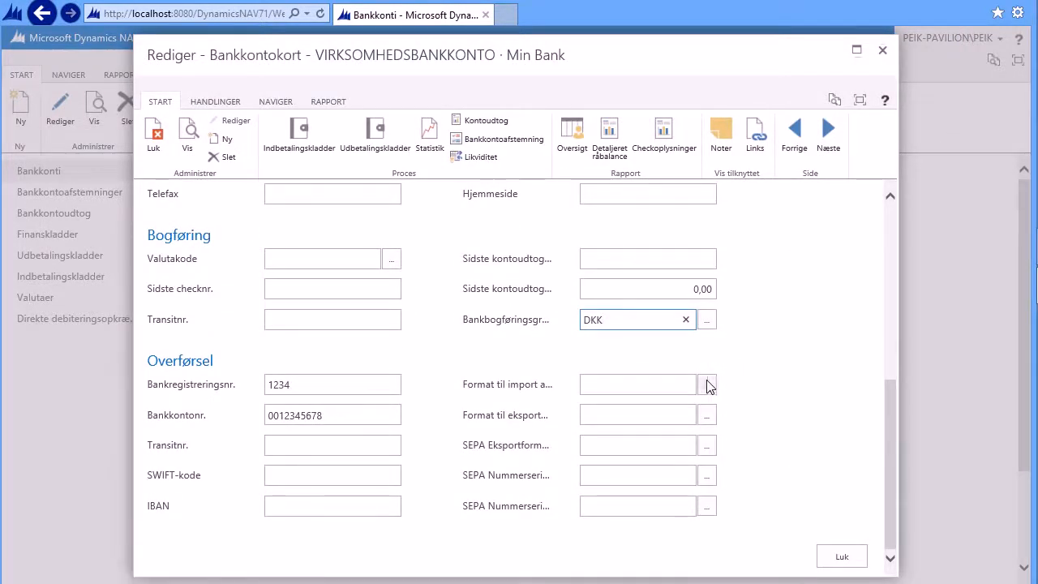
{"action": "left_click", "coordinate": [707, 385]}
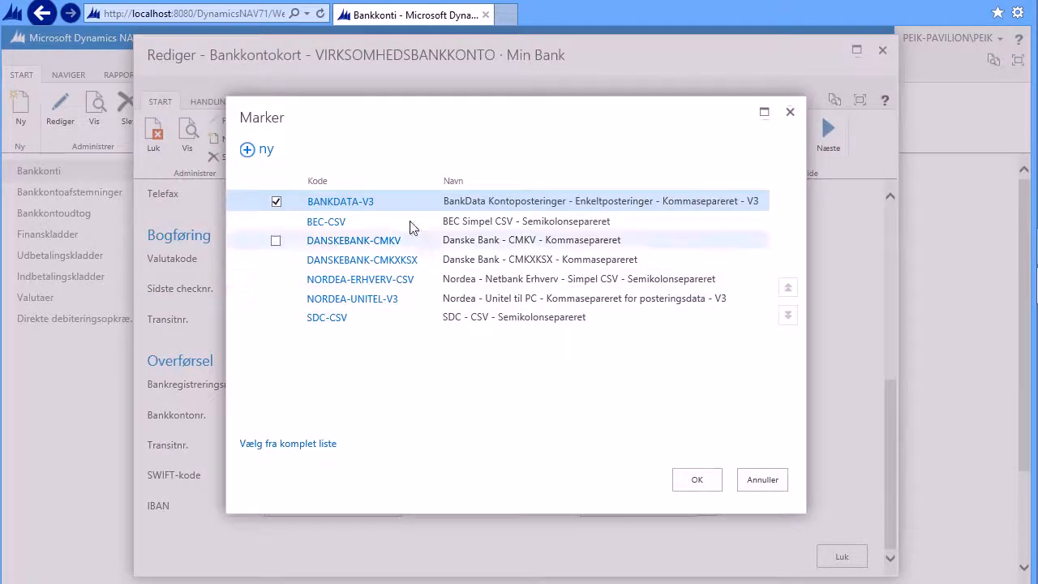
{"action": "left_click", "coordinate": [329, 223]}
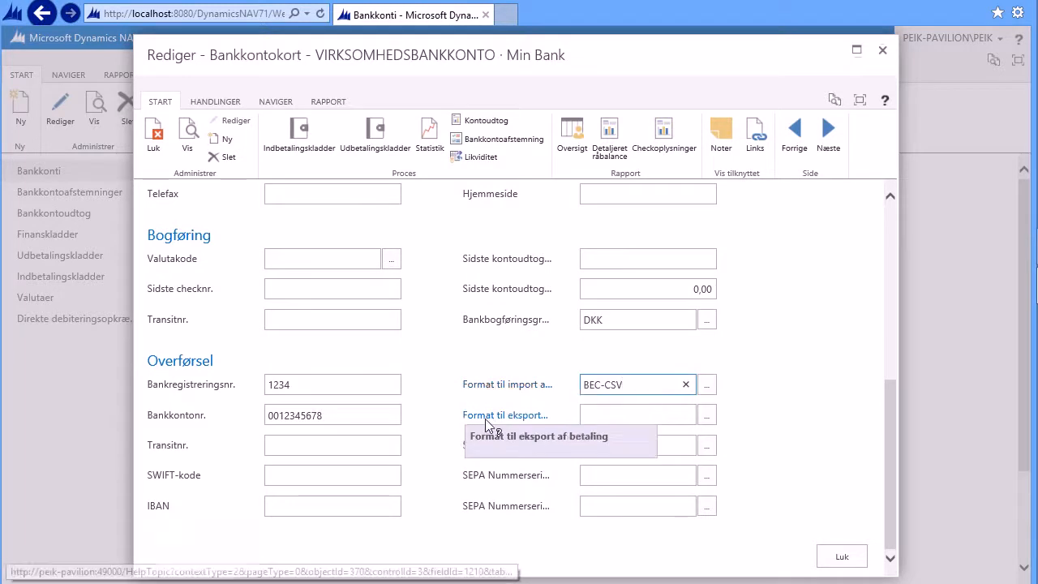
{"action": "left_click", "coordinate": [708, 416]}
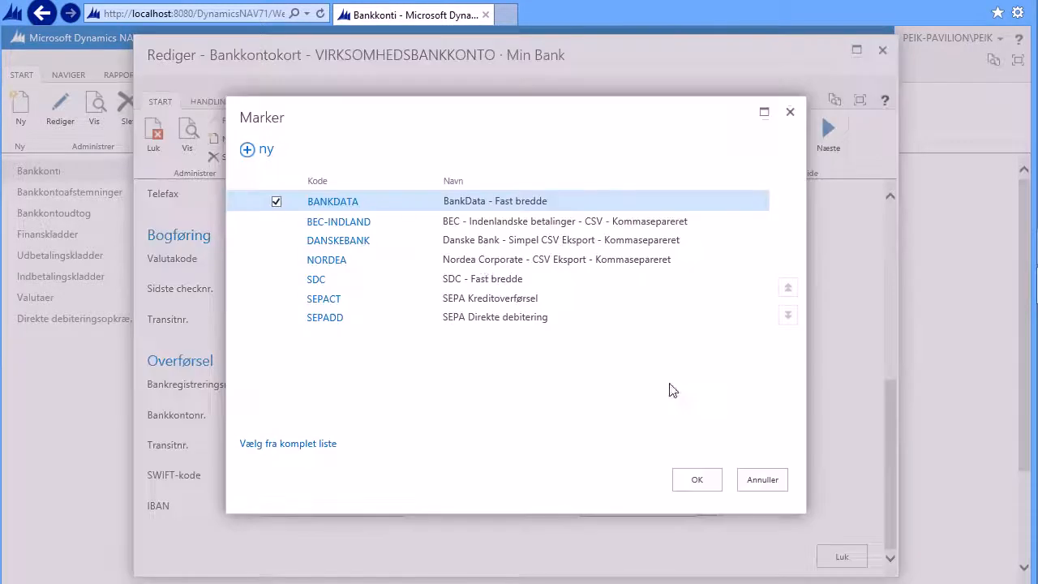
{"action": "left_click", "coordinate": [310, 227]}
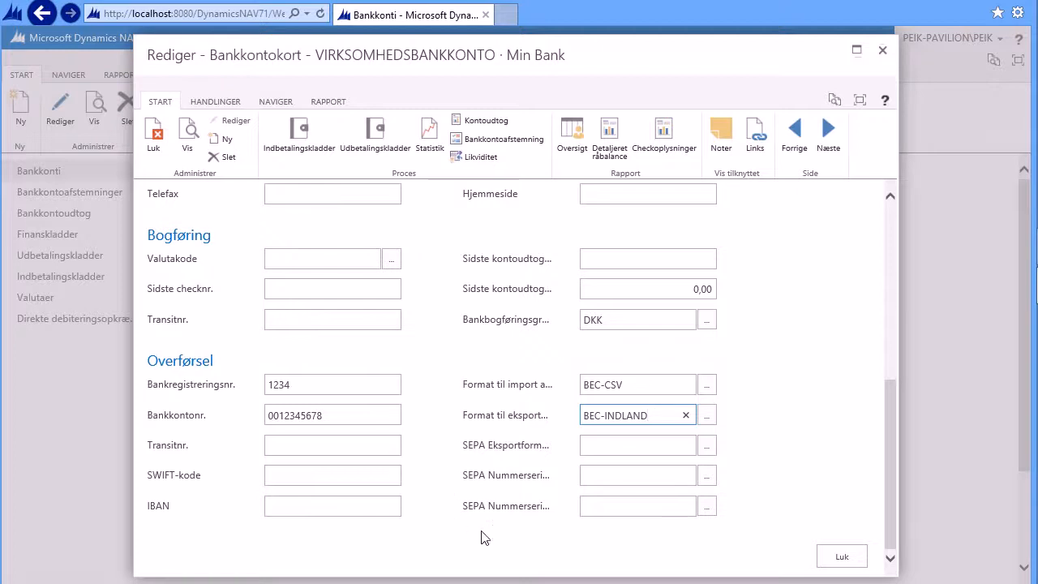
{"action": "left_click", "coordinate": [848, 558]}
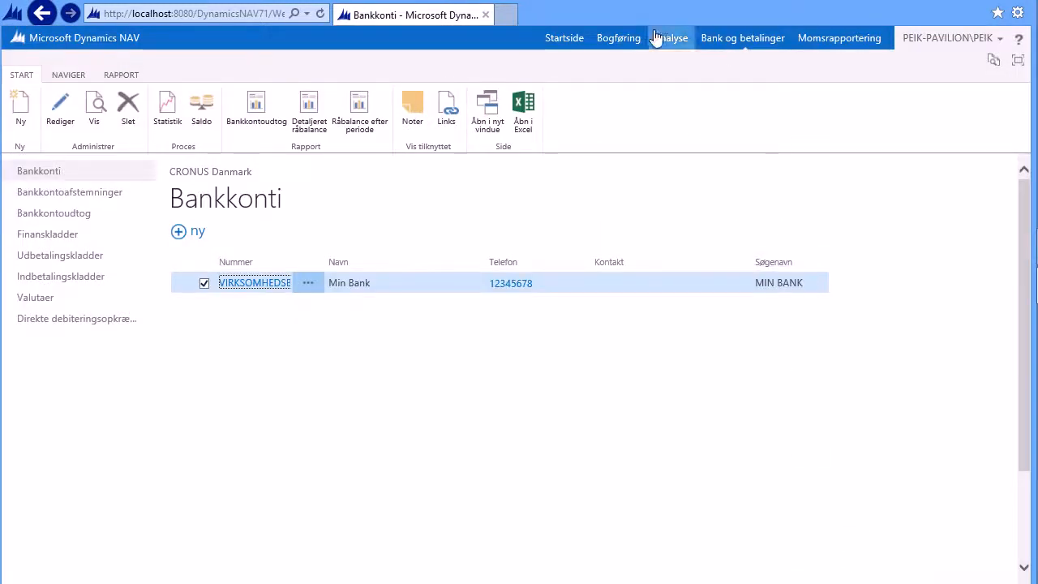
Step: In the chart of accounts, create a new G/L account numbered 3250 named Aviser og Blade
{"action": "left_click", "coordinate": [627, 42]}
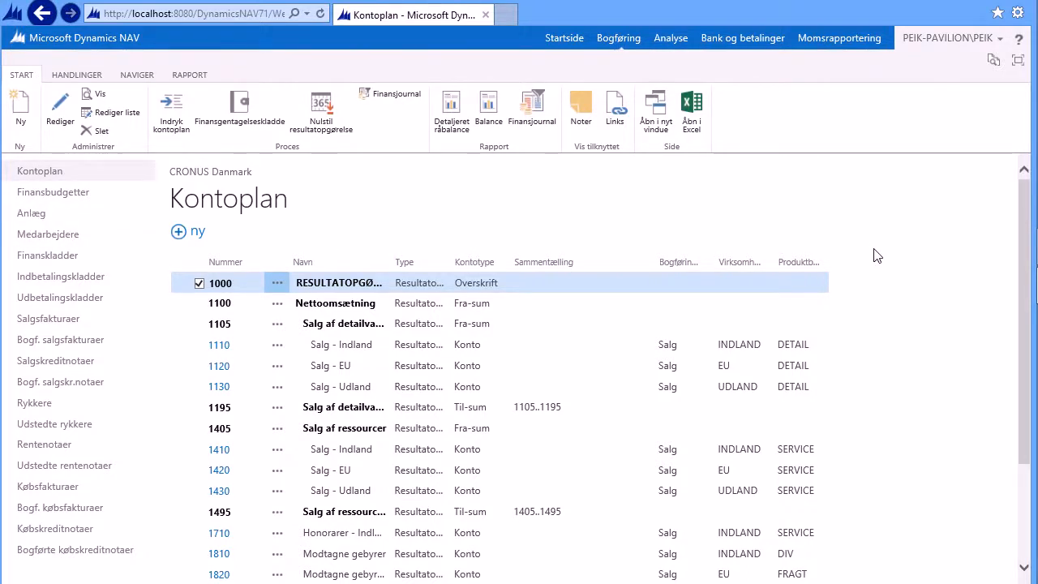
{"action": "scroll", "coordinate": [882, 261], "scroll_direction": "down", "scroll_amount": 3}
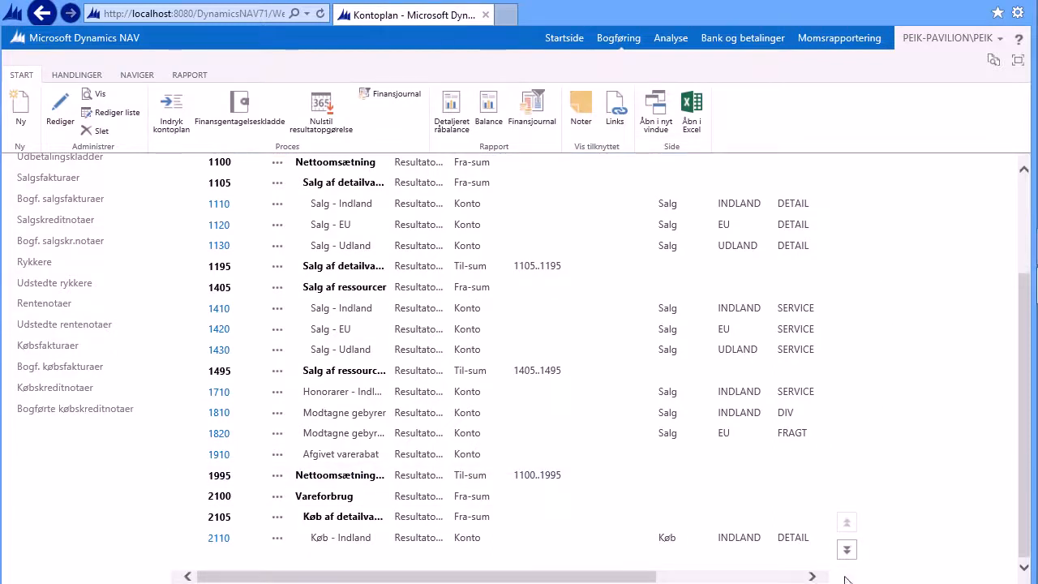
{"action": "left_click", "coordinate": [847, 550]}
{"action": "left_click", "coordinate": [846, 551]}
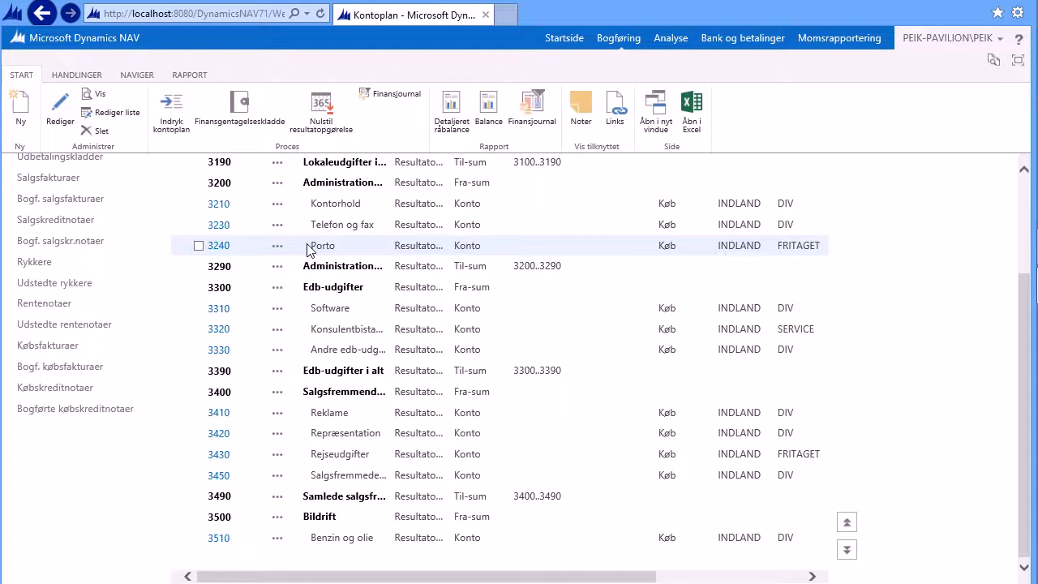
{"action": "scroll", "coordinate": [308, 250], "scroll_direction": "up", "scroll_amount": 4}
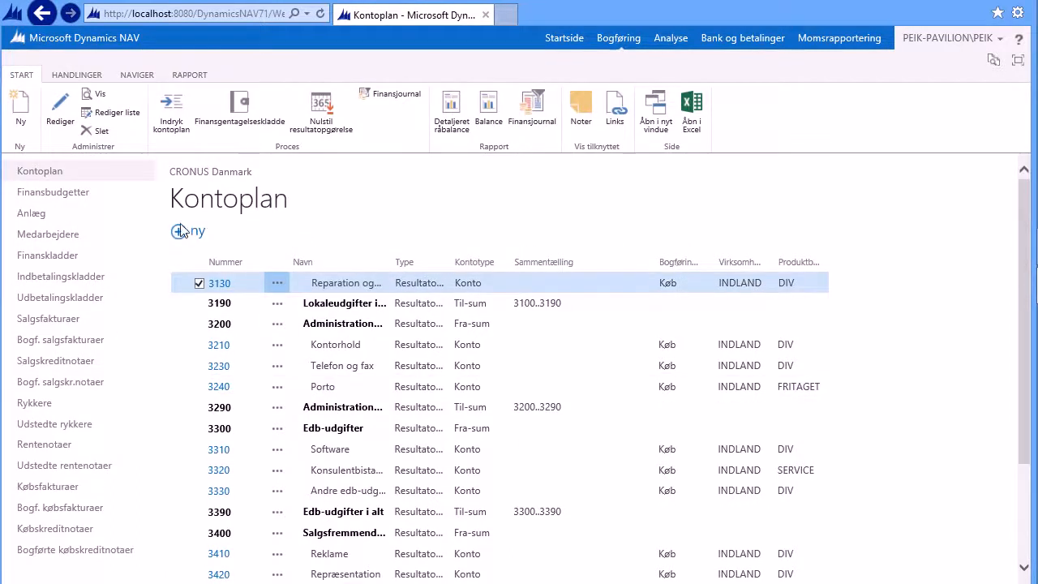
{"action": "left_click", "coordinate": [180, 232]}
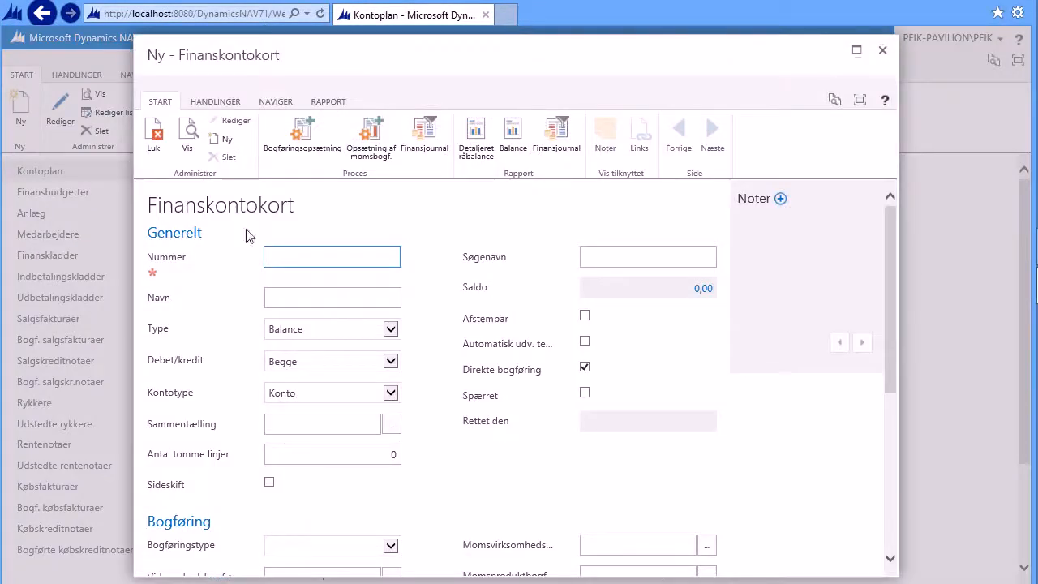
{"action": "type", "text": "3250"}
{"action": "key", "text": "Tab"}
{"action": "type", "text": "Aviser og Blade"}
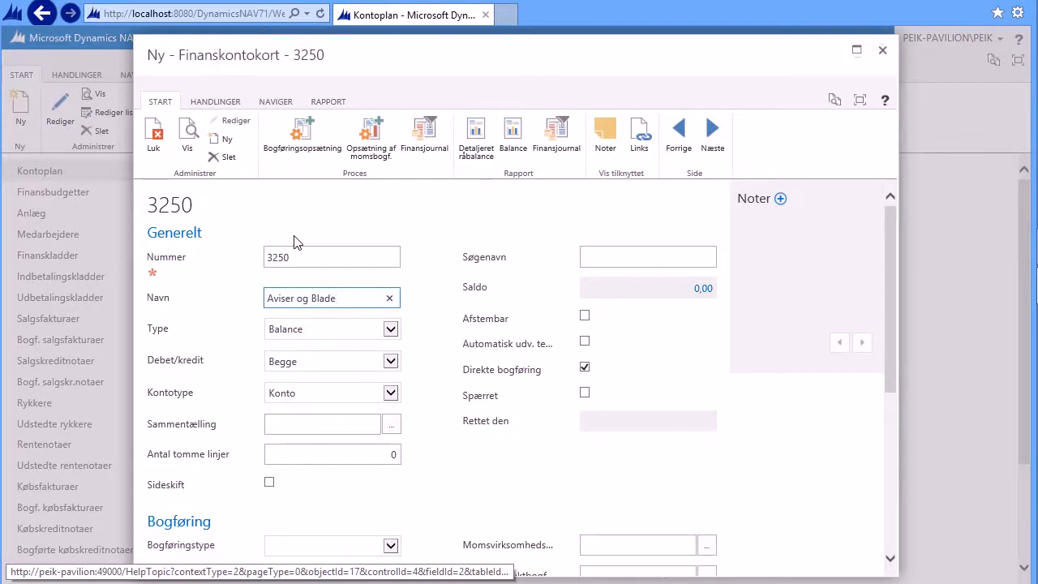
Step: Set the account type to Resultatopgørelse and the posting type to Køb
{"action": "left_click", "coordinate": [391, 329]}
{"action": "left_click", "coordinate": [350, 319]}
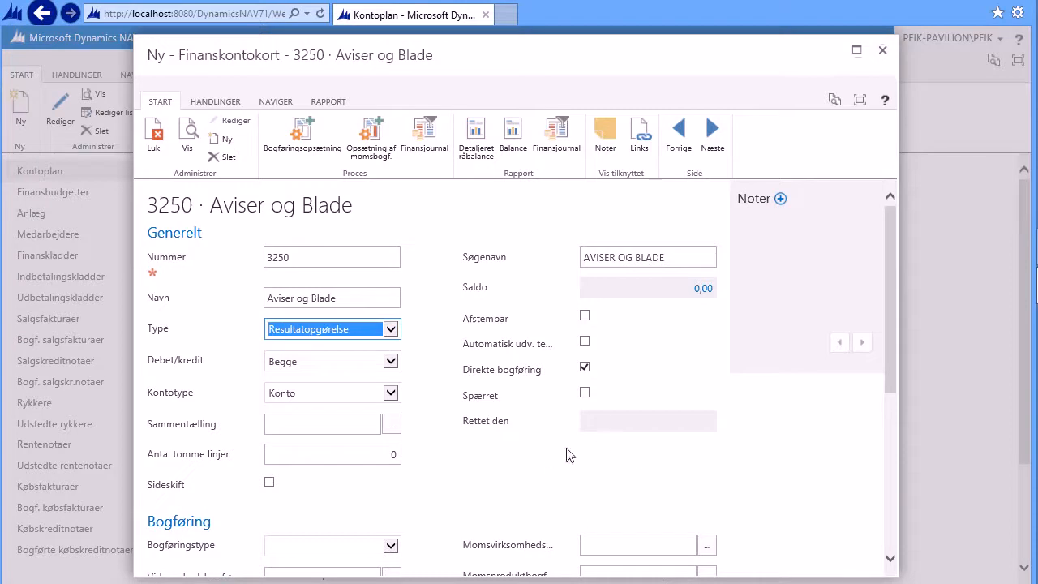
{"action": "scroll", "coordinate": [551, 454], "scroll_direction": "down", "scroll_amount": 3}
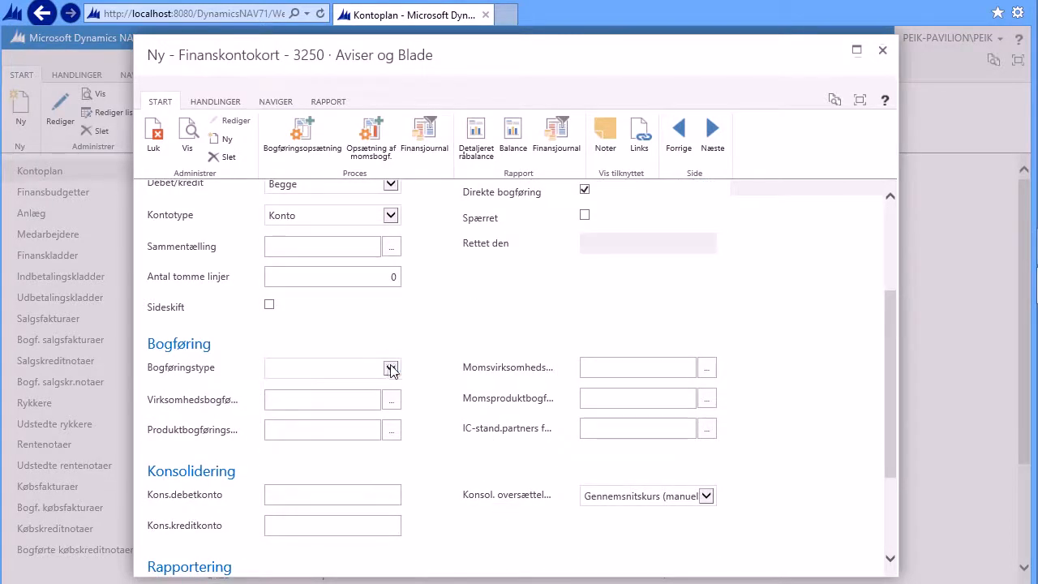
{"action": "left_click", "coordinate": [391, 369]}
{"action": "left_click", "coordinate": [348, 377]}
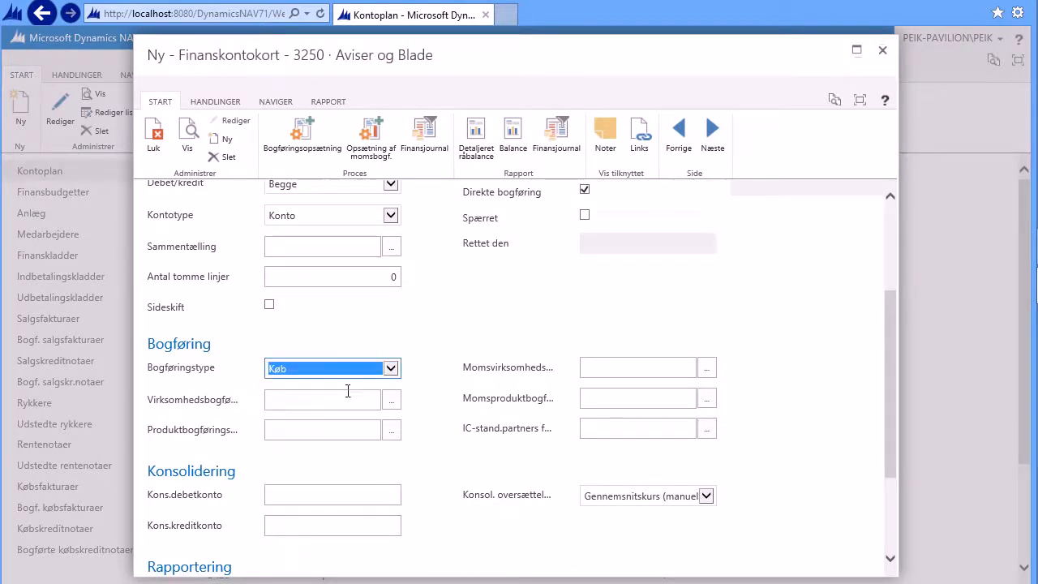
Step: Set the business posting group to INDLAND and the product posting group to FRITAGET, then close the account card
{"action": "left_click", "coordinate": [391, 400]}
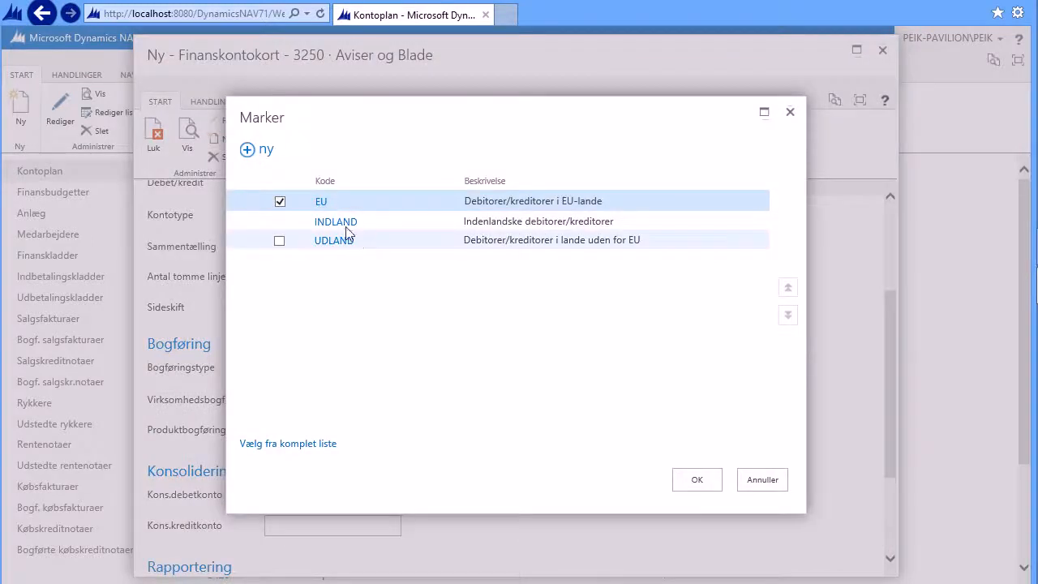
{"action": "left_click", "coordinate": [334, 222]}
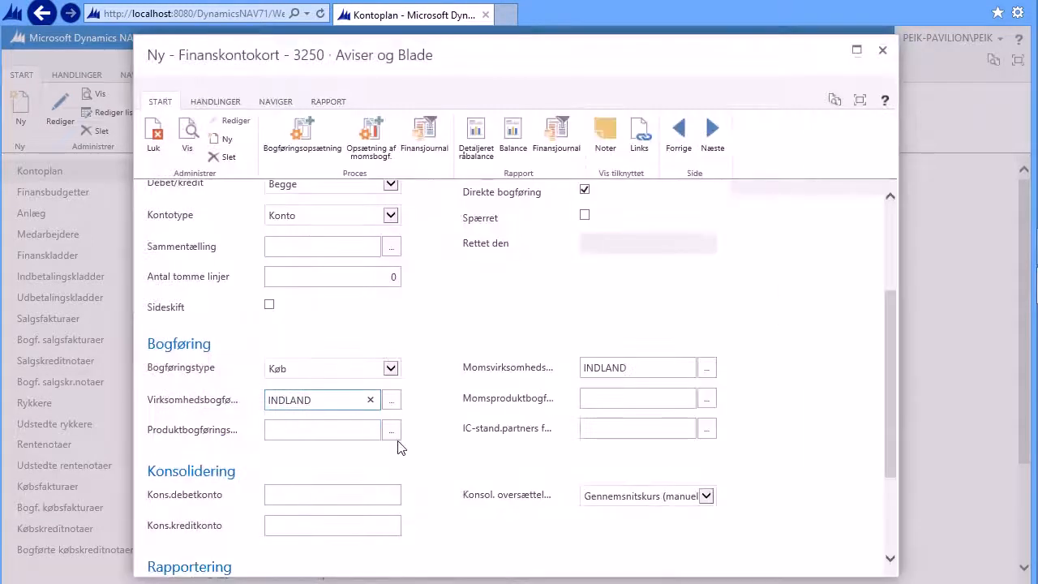
{"action": "left_click", "coordinate": [392, 430]}
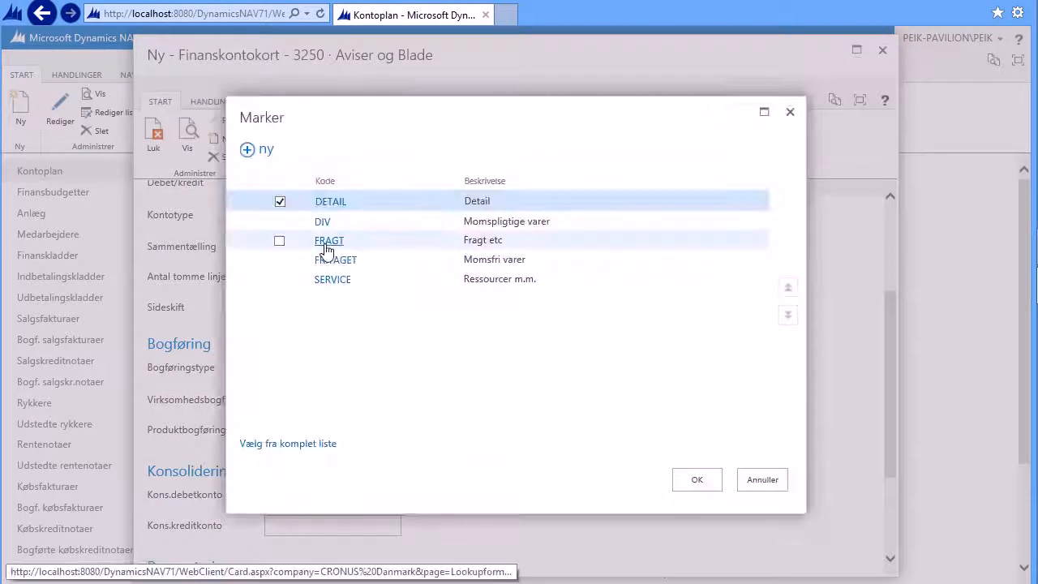
{"action": "left_click", "coordinate": [327, 261]}
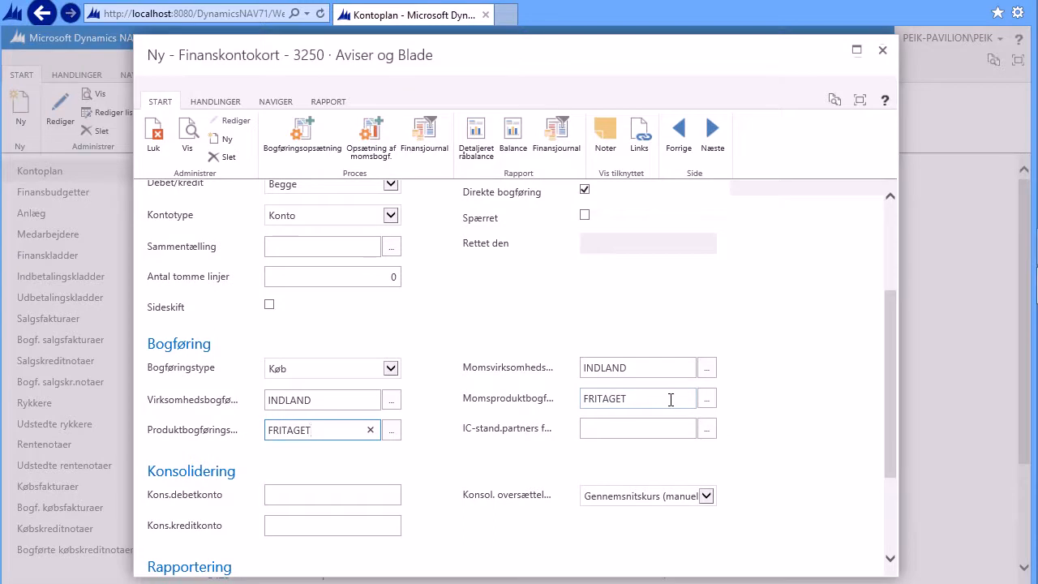
{"action": "left_click", "coordinate": [763, 414]}
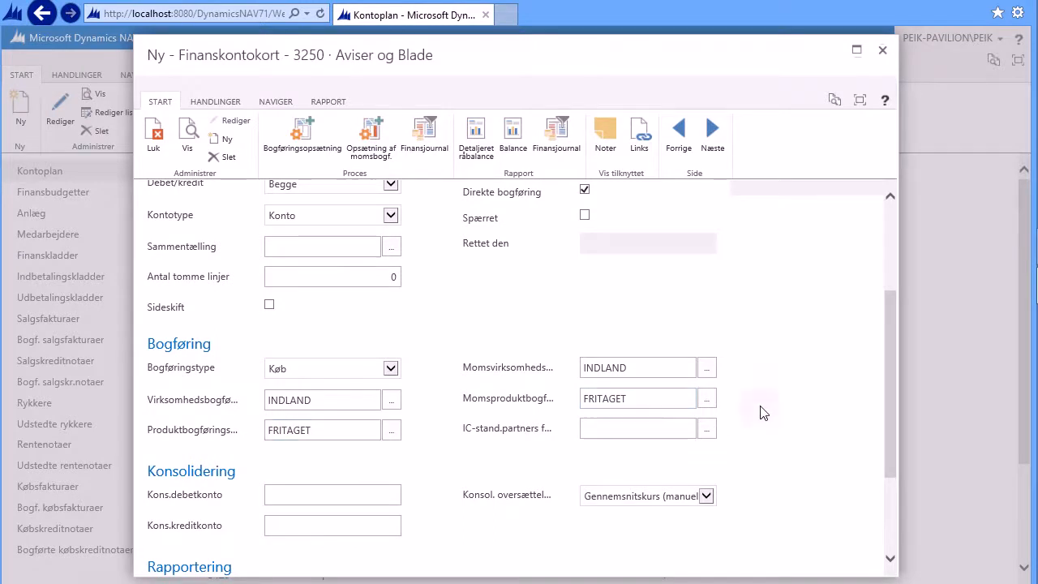
{"action": "scroll", "coordinate": [729, 438], "scroll_direction": "down", "scroll_amount": 5}
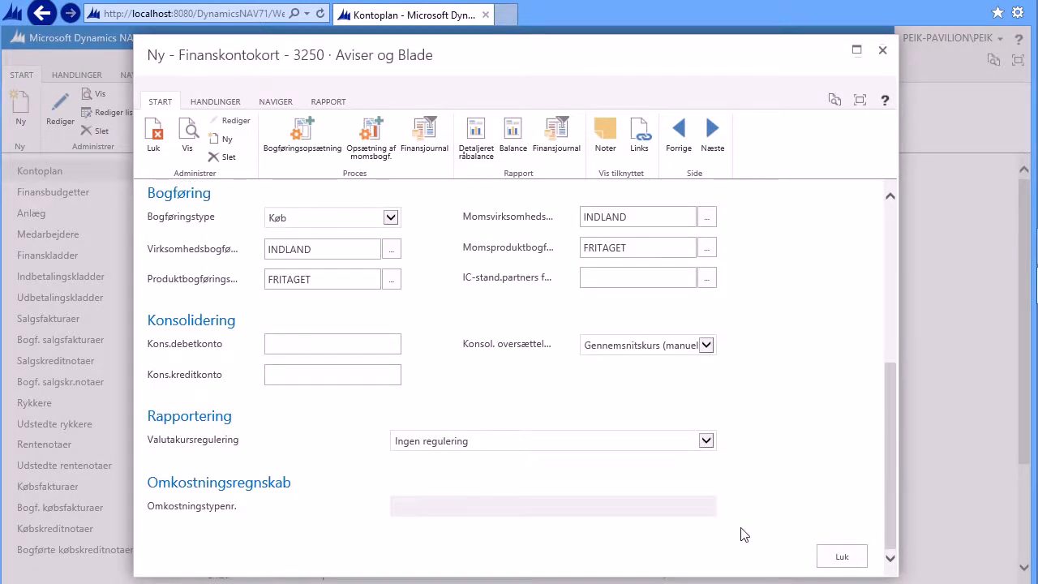
{"action": "left_click", "coordinate": [848, 555]}
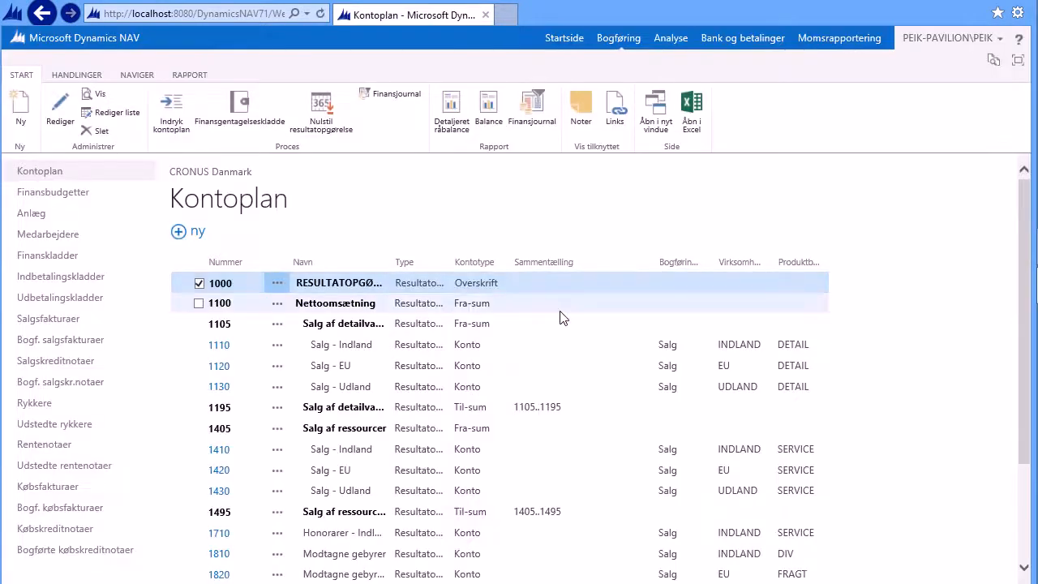
Step: Indent the chart of accounts
{"action": "scroll", "coordinate": [866, 387], "scroll_direction": "down", "scroll_amount": 3}
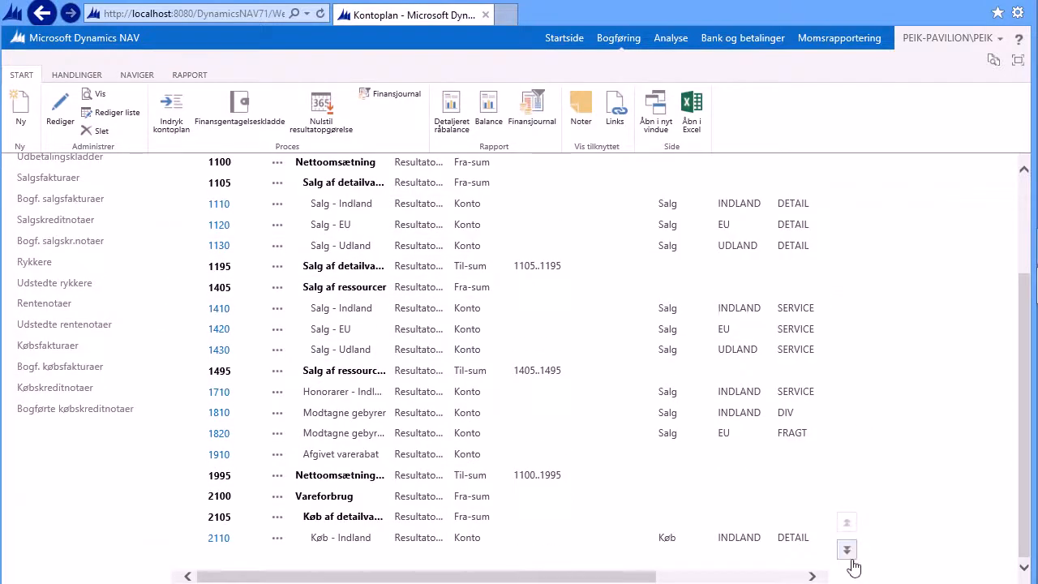
{"action": "left_click", "coordinate": [847, 550]}
{"action": "left_click", "coordinate": [847, 549]}
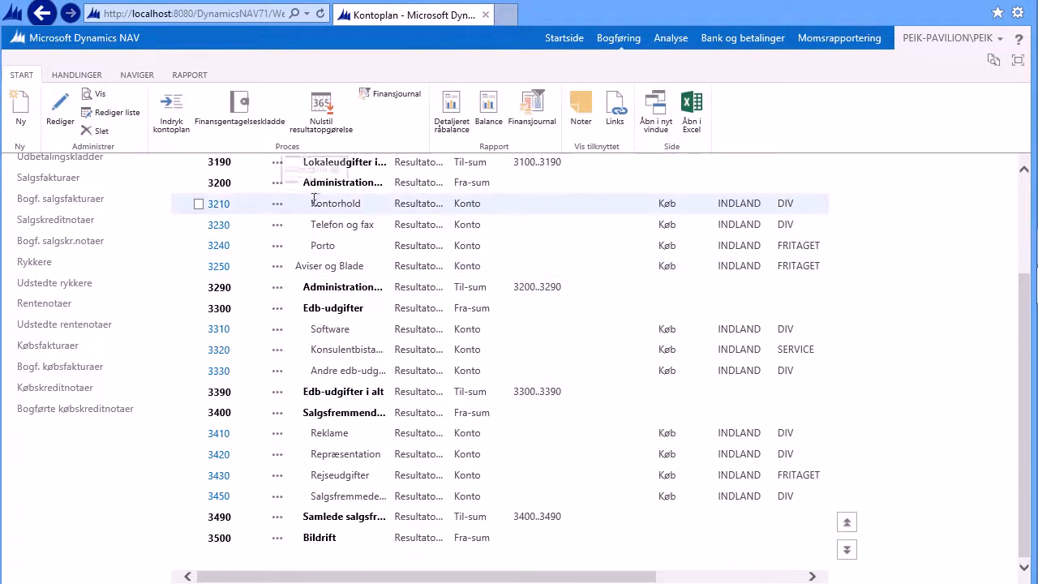
{"action": "left_click", "coordinate": [173, 108]}
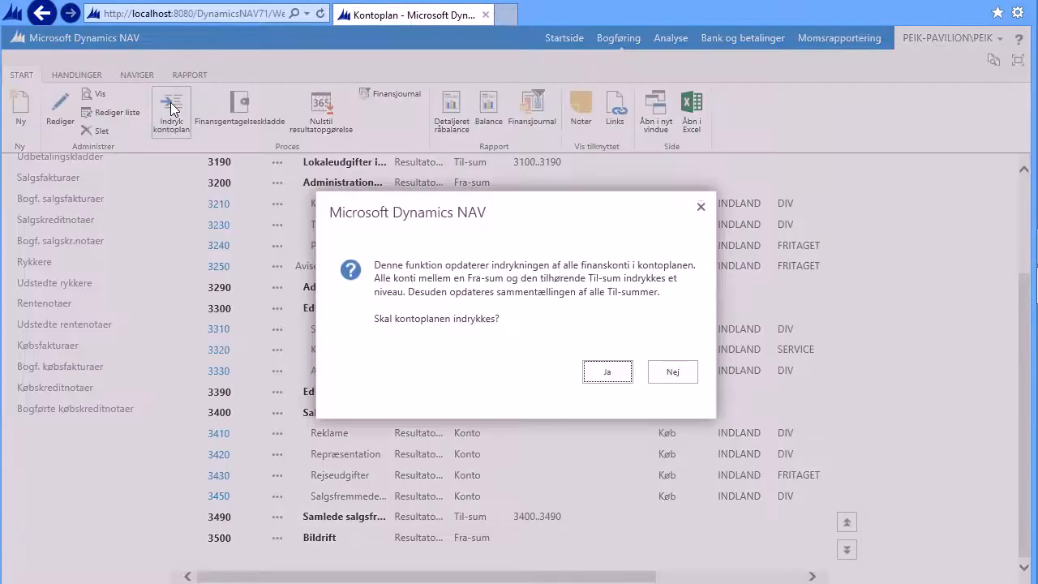
{"action": "left_click", "coordinate": [606, 373]}
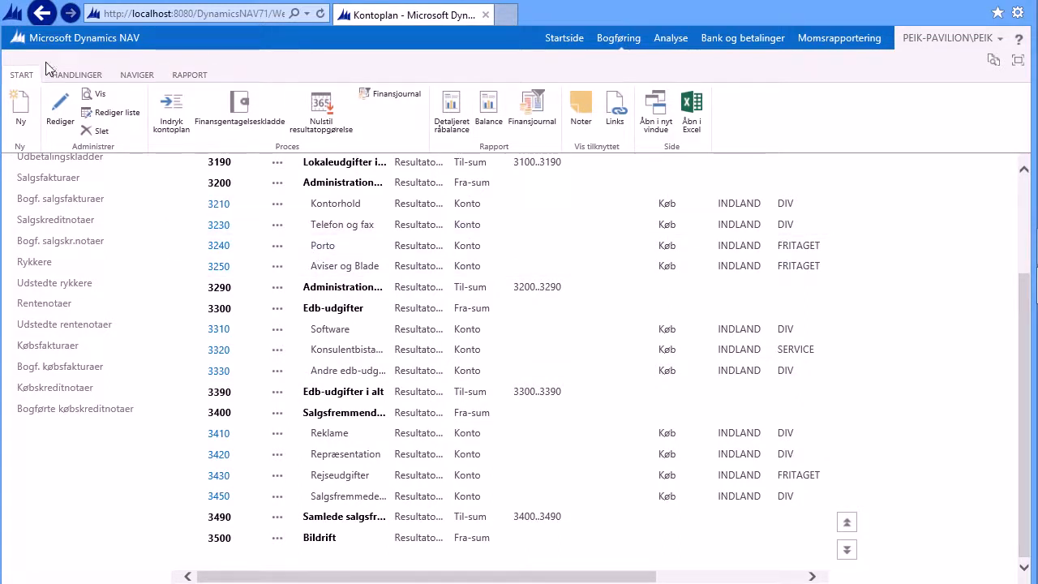
Step: Open the posted sales invoices from the role centre
{"action": "left_click", "coordinate": [565, 41]}
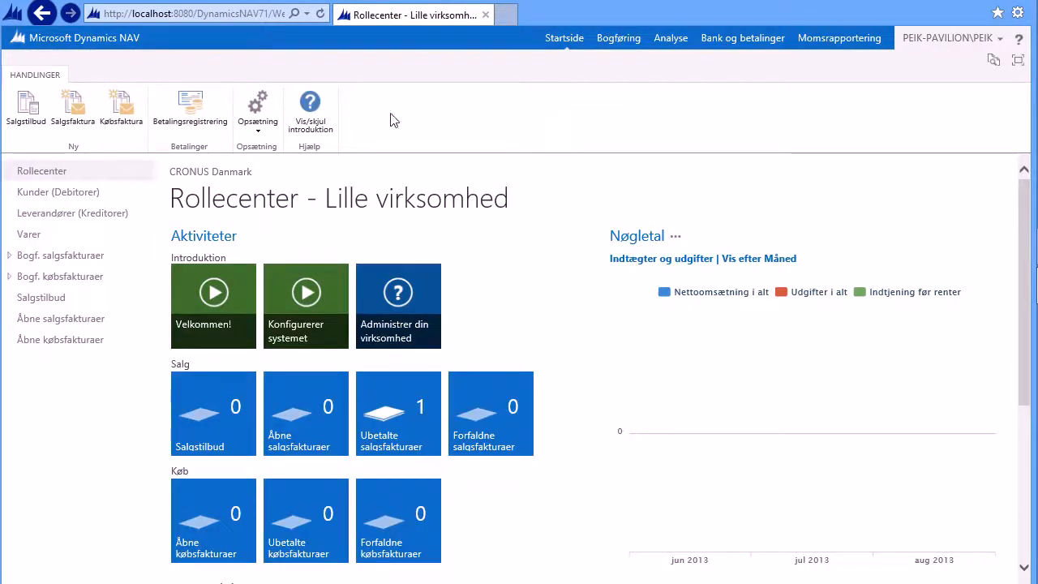
{"action": "left_click", "coordinate": [53, 258]}
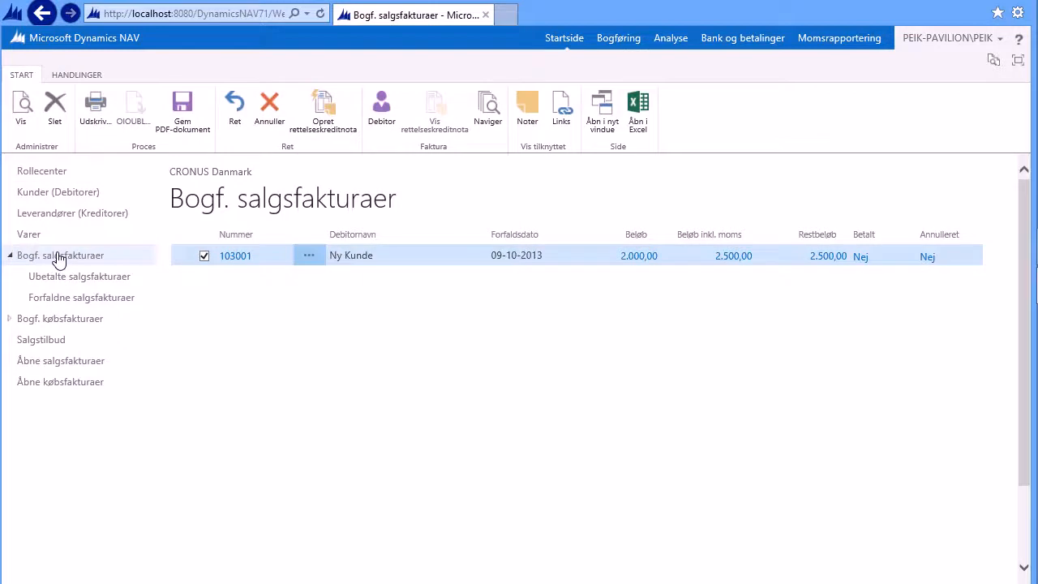
Step: Preview the printout of posted sales invoice 103001 and review its lines and VAT specification
{"action": "left_click", "coordinate": [94, 105]}
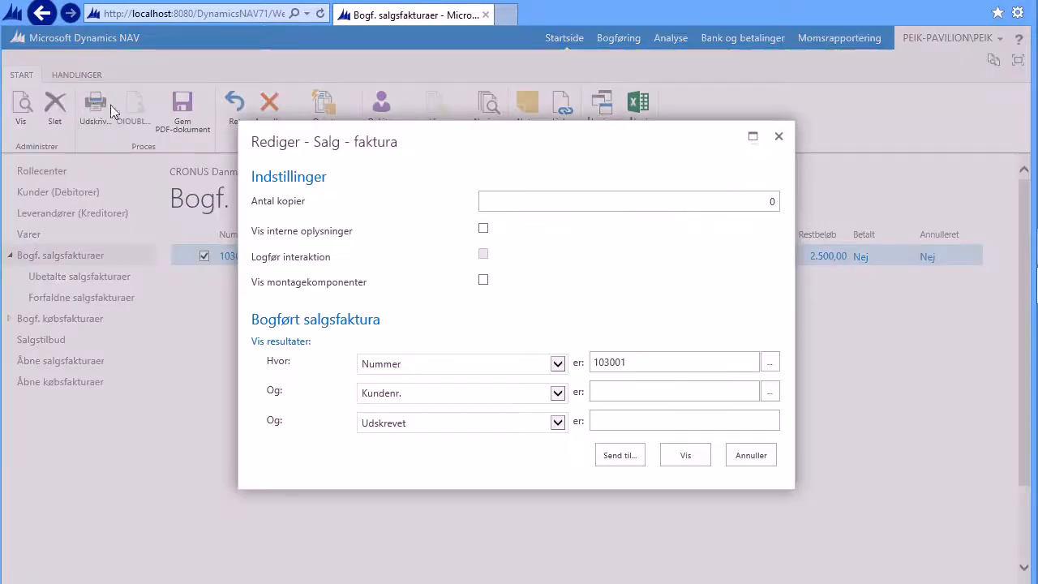
{"action": "left_click", "coordinate": [686, 455]}
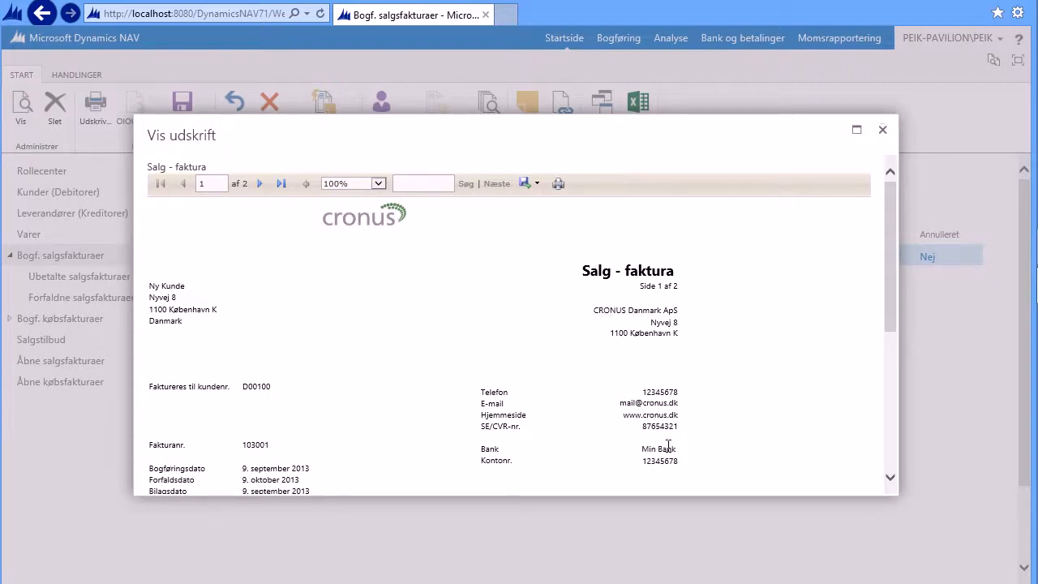
{"action": "scroll", "coordinate": [653, 426], "scroll_direction": "down", "scroll_amount": 5}
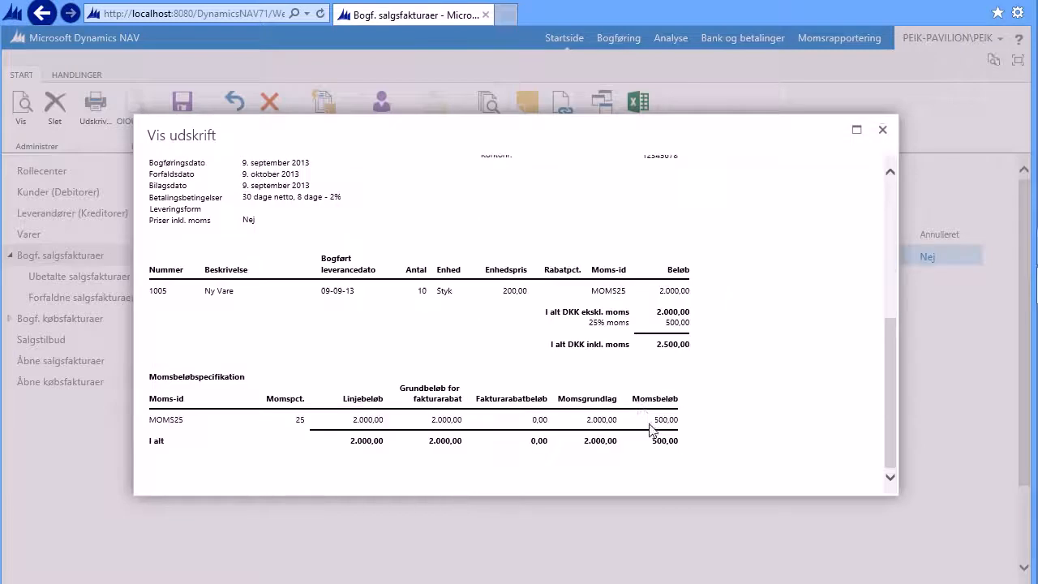
{"action": "left_click", "coordinate": [883, 133]}
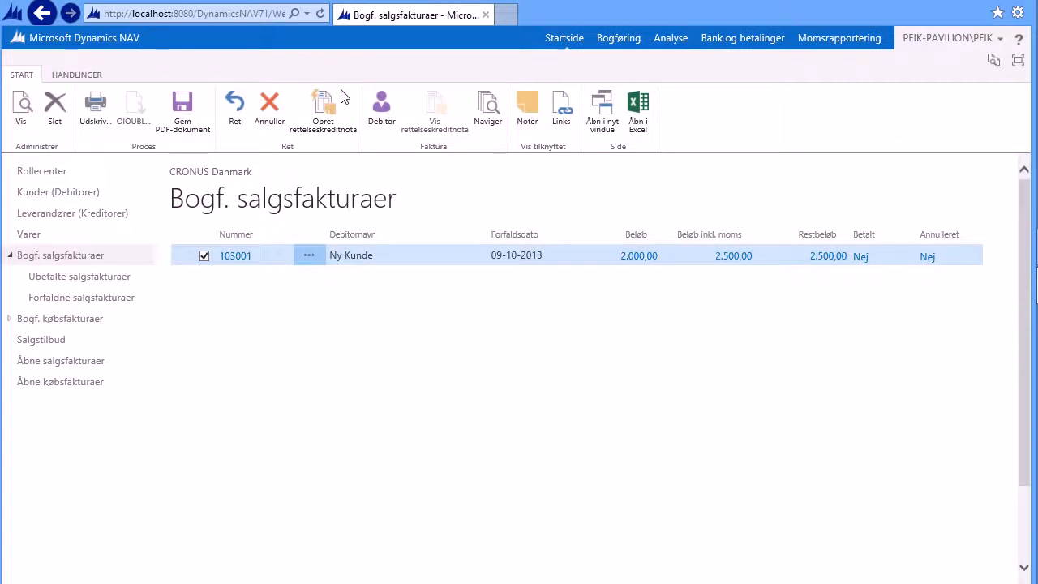
Step: Return to the role centre home page and switch to the PowerPoint slideshow
{"action": "left_click", "coordinate": [564, 45]}
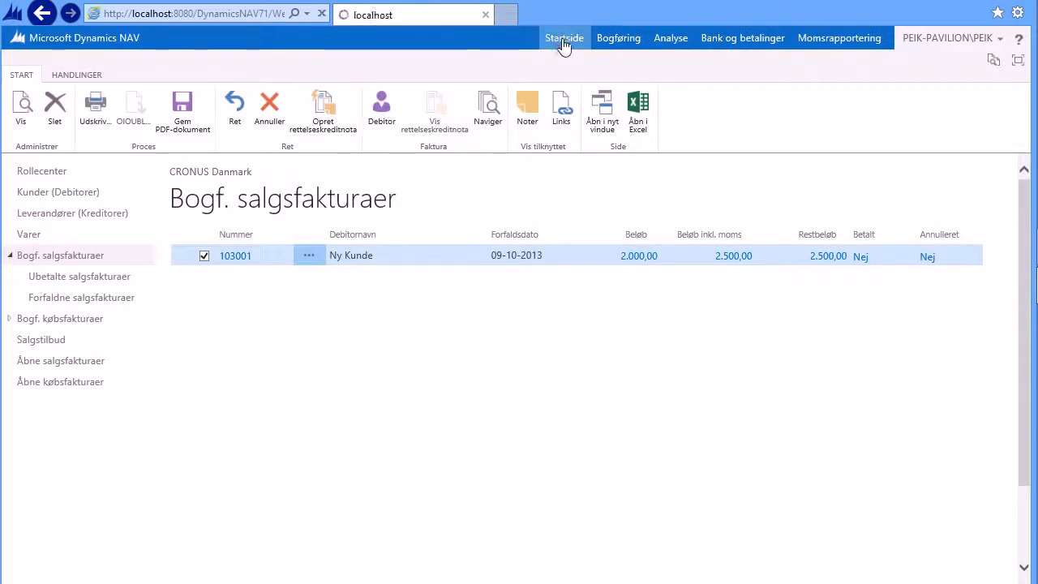
{"action": "key", "text": "alt+Tab"}
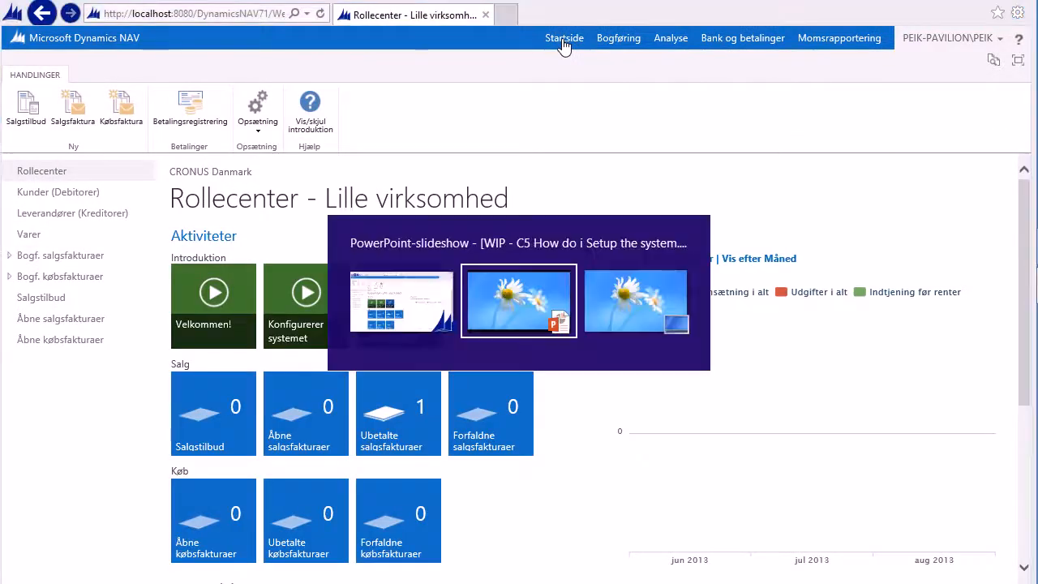